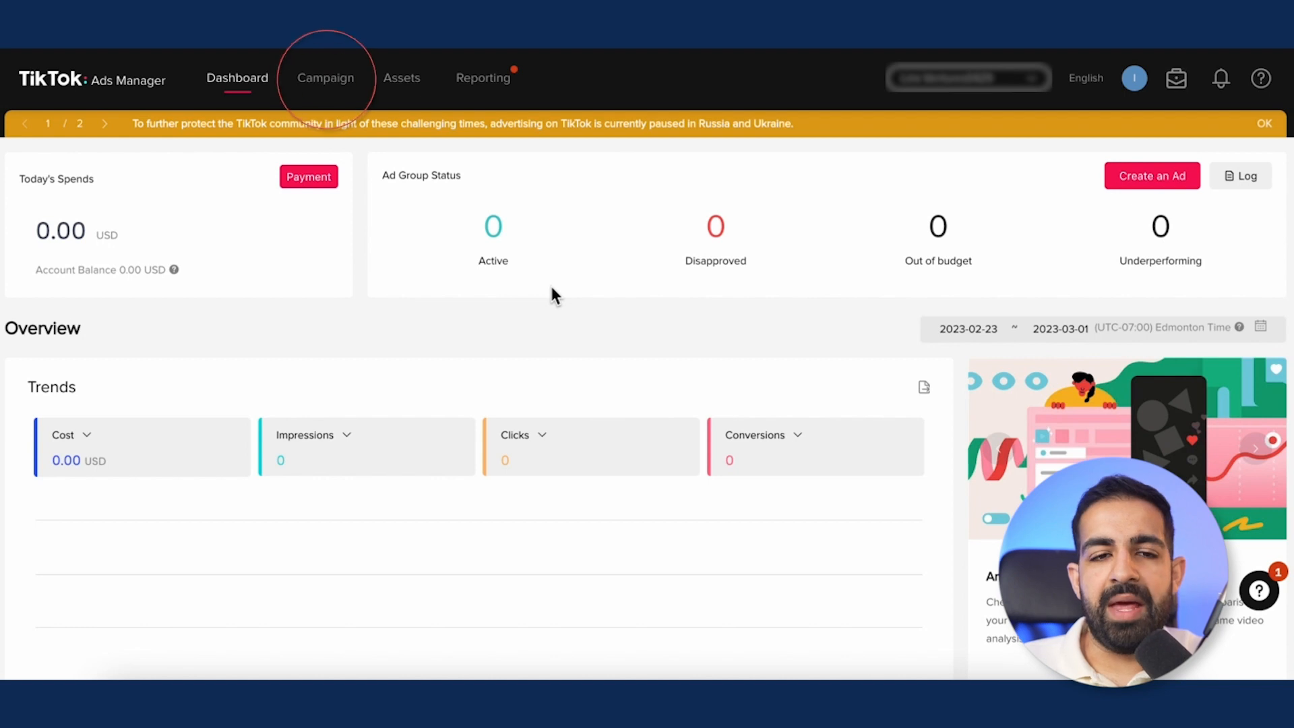
- Create a new campaign with the Reach advertising objective and continue to its ad group settings
left_click(325, 79)
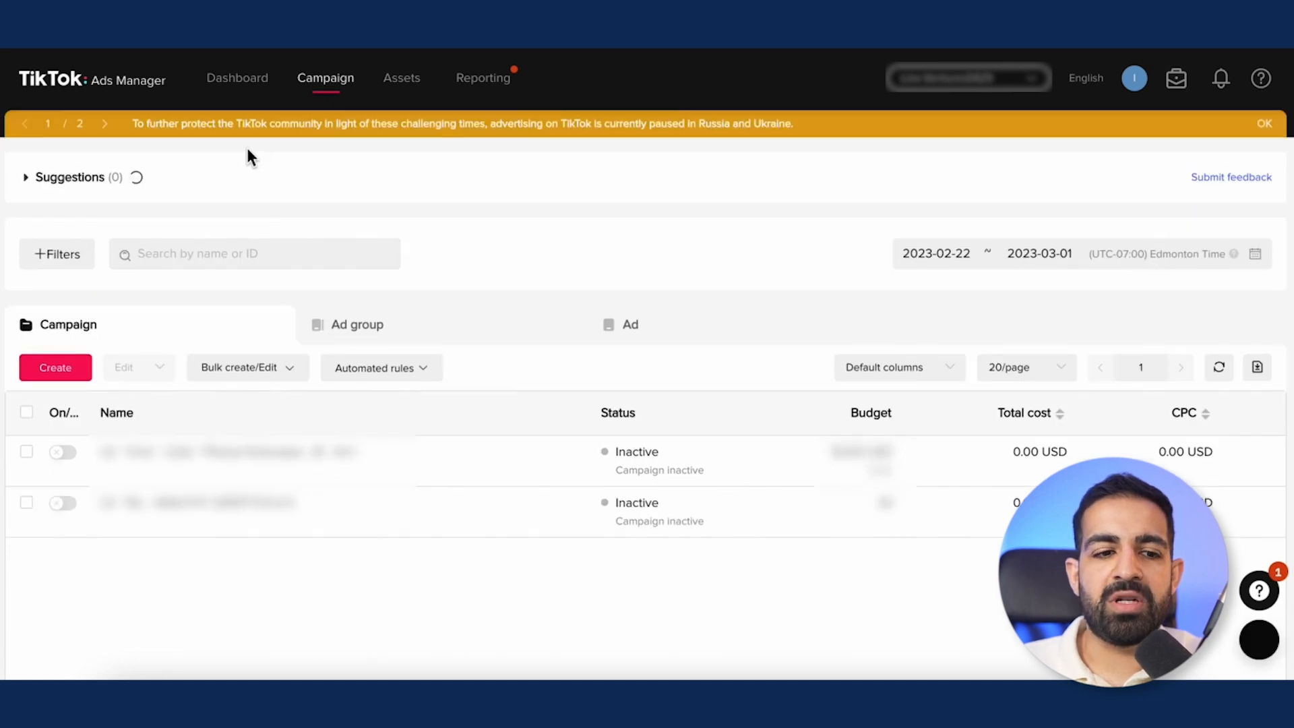
left_click(35, 470)
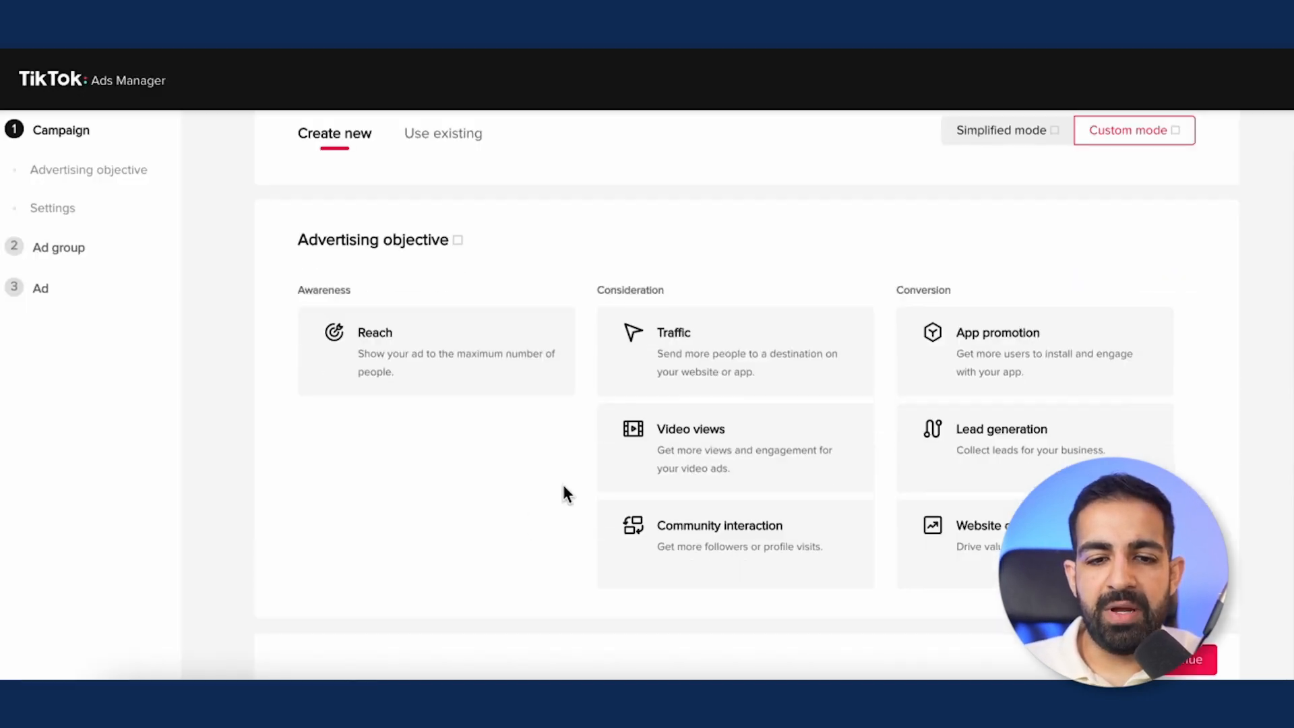
left_click(679, 394)
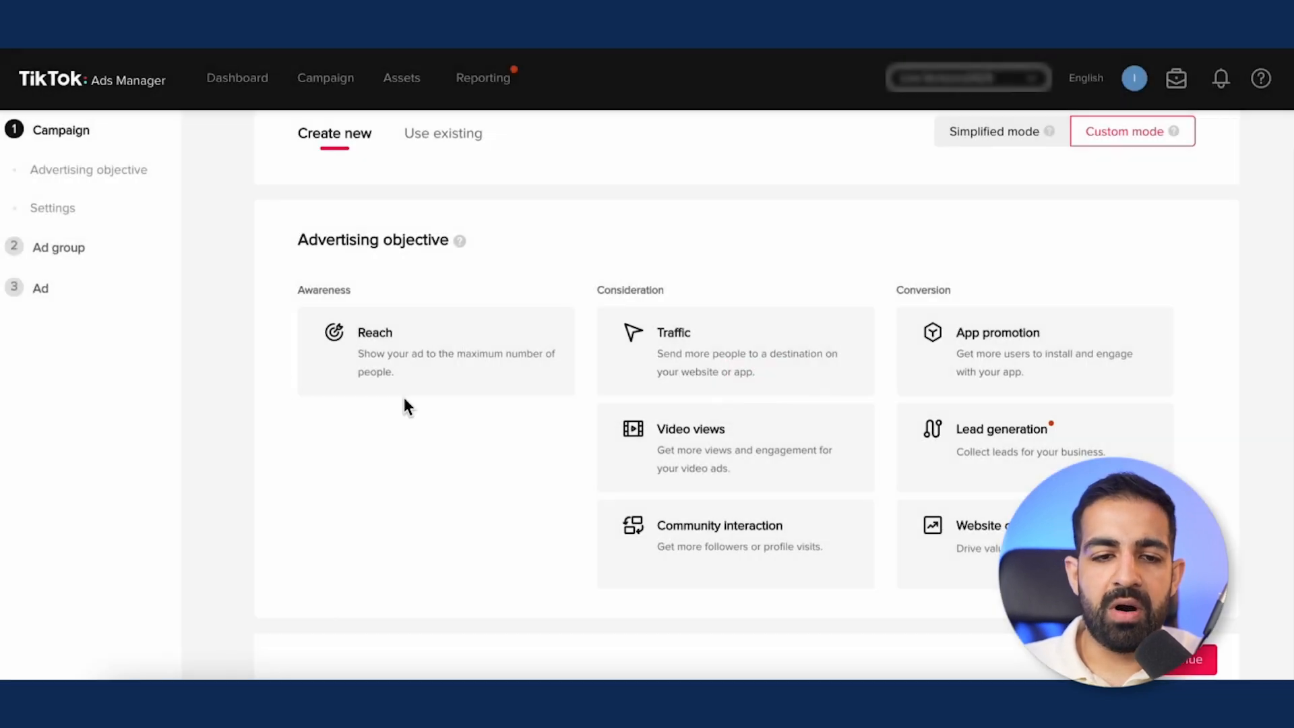
left_click(330, 358)
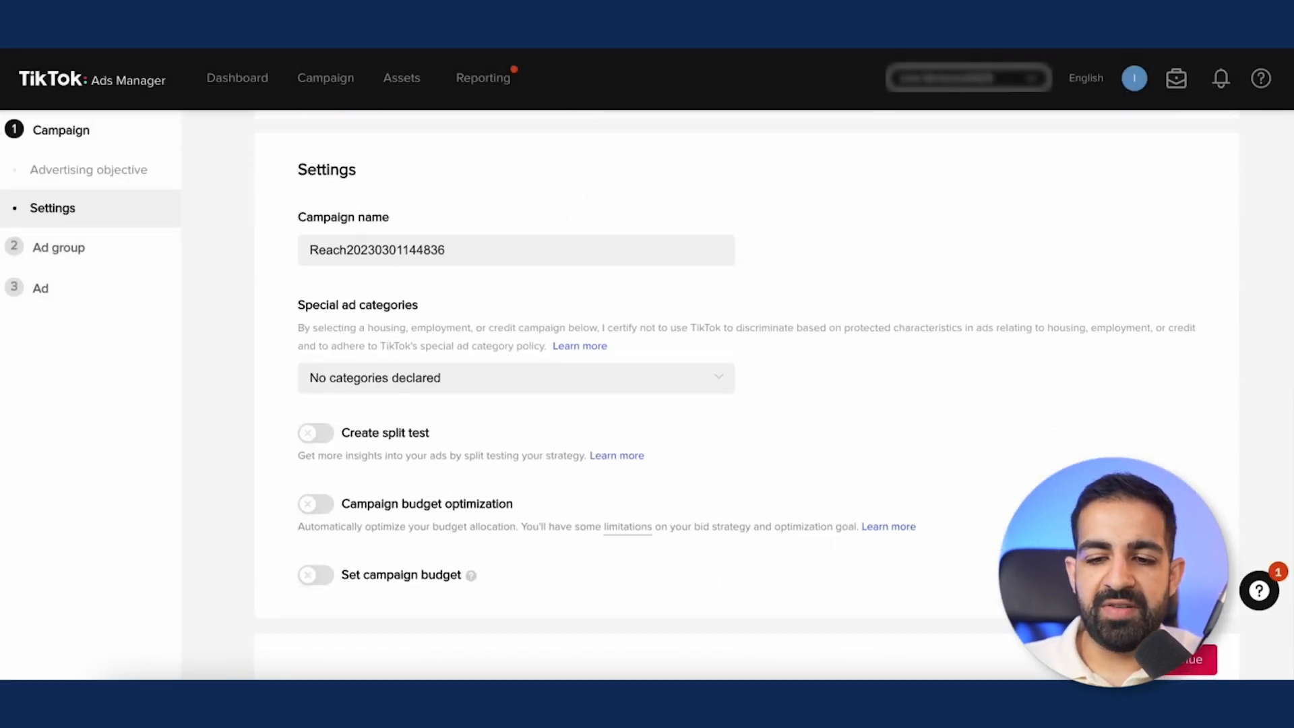
left_click(1176, 659)
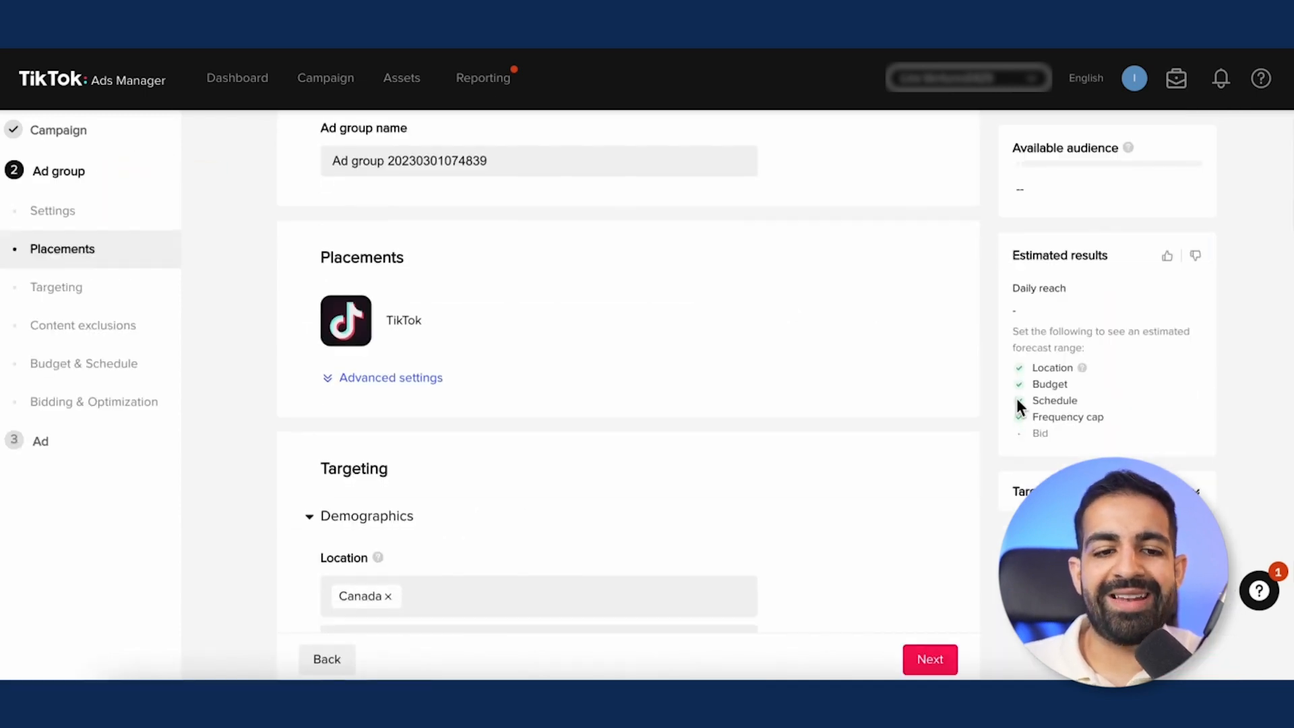
- Look through the ad group's placement and demographic targeting settings
scroll(1017, 399, "down", 3)
scroll(768, 327, "down", 2)
scroll(768, 327, "up", 3)
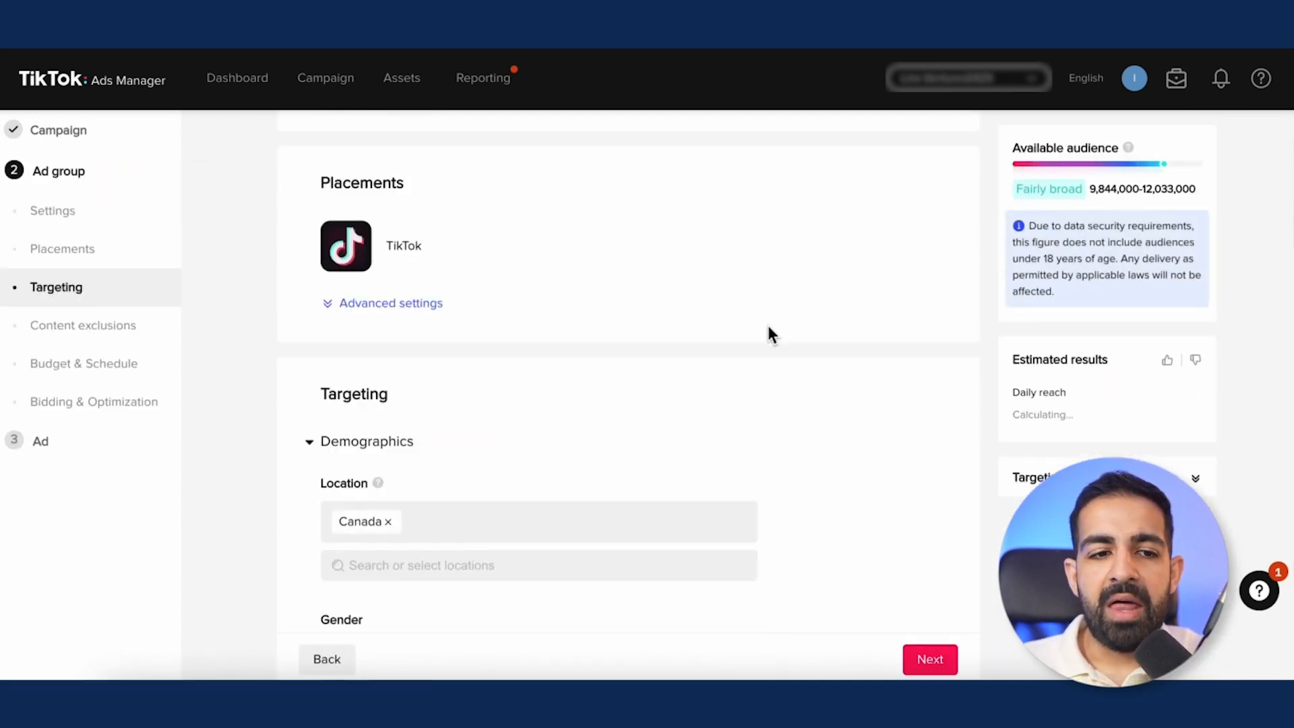
scroll(768, 330, "up", 2)
scroll(769, 330, "down", 8)
scroll(769, 331, "up", 5)
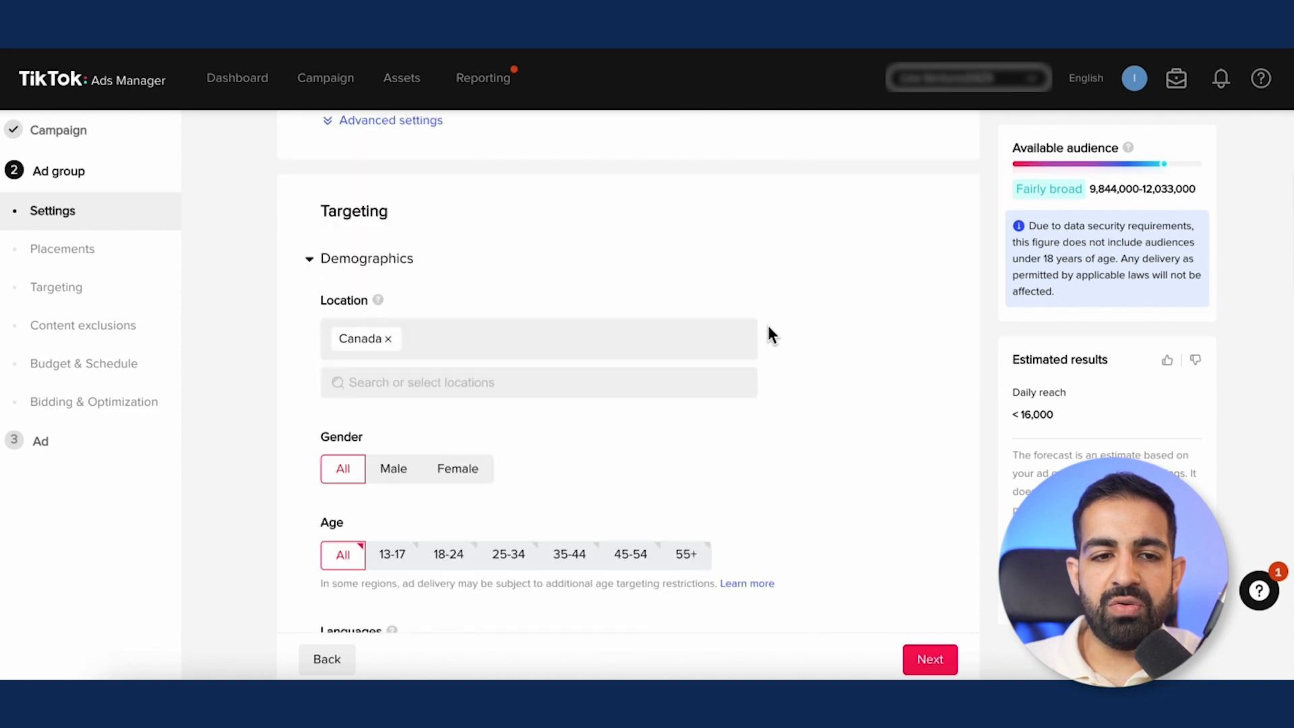
scroll(771, 334, "up", 3)
scroll(770, 334, "down", 3)
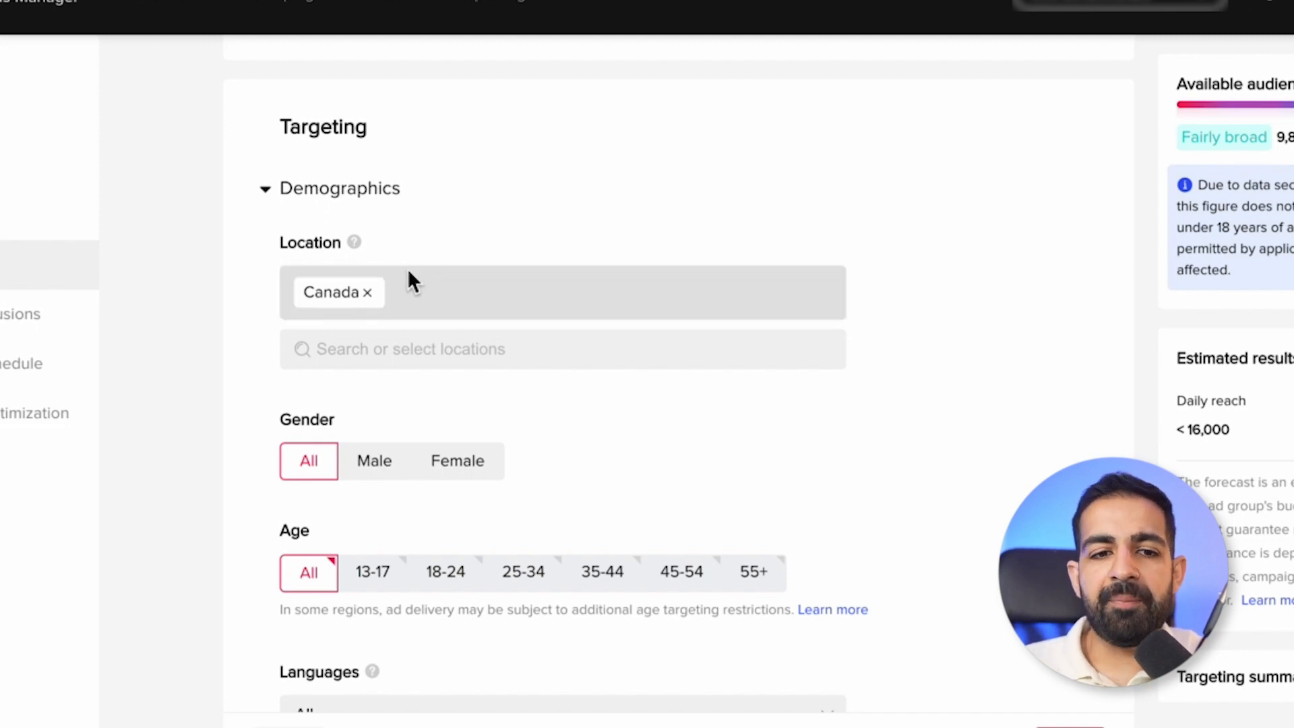
- Replace Canada with the province of Ontario as the ad group's targeted location
left_click(370, 292)
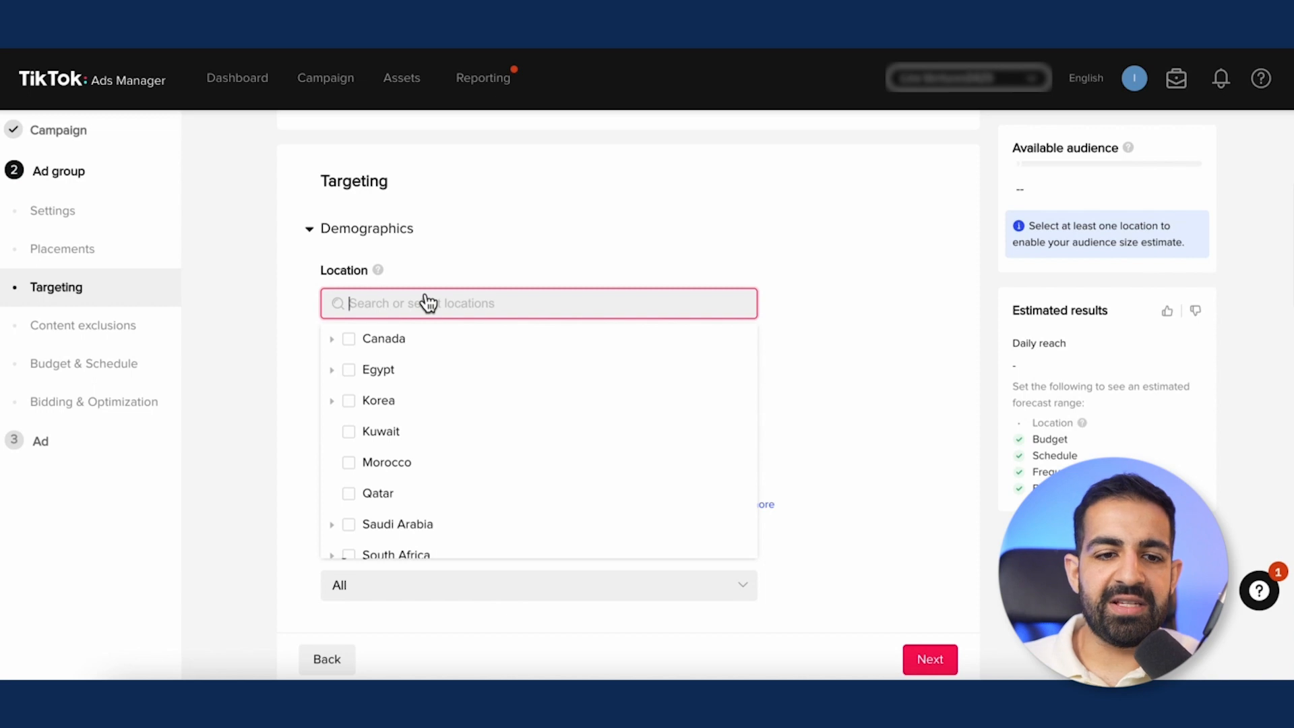
left_click(331, 339)
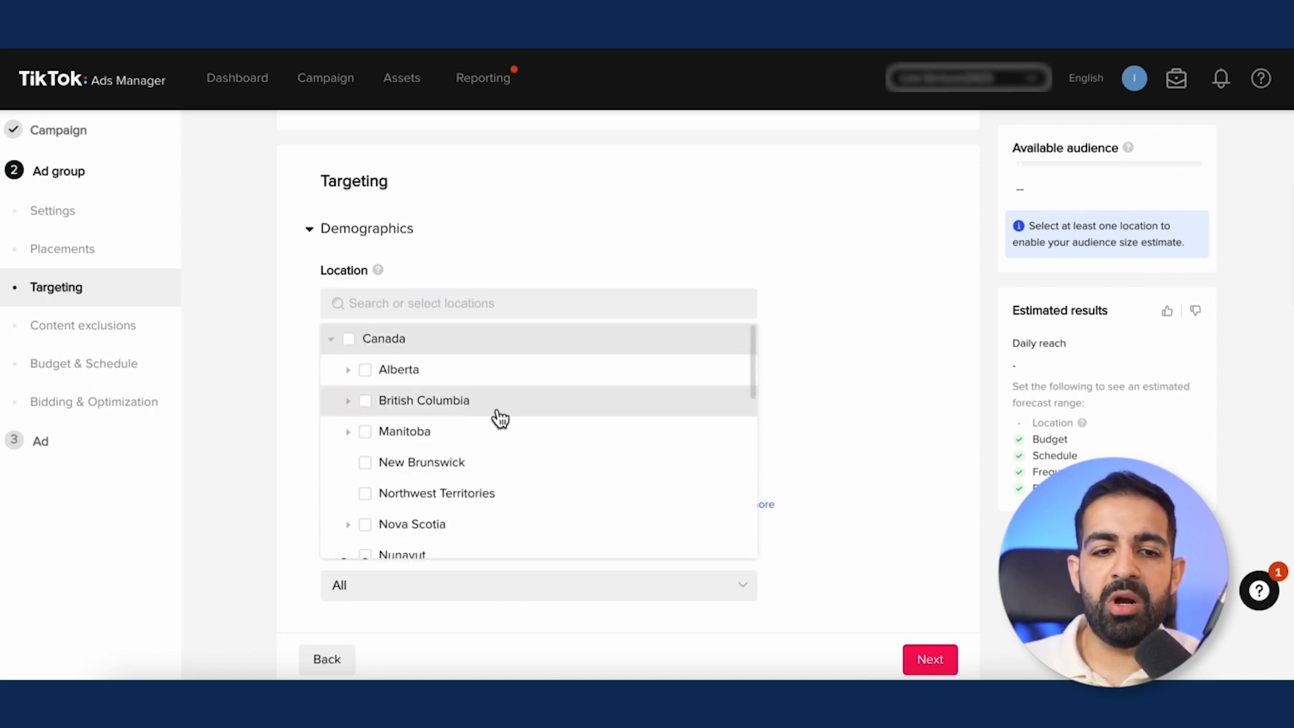
scroll(499, 418, "down", 5)
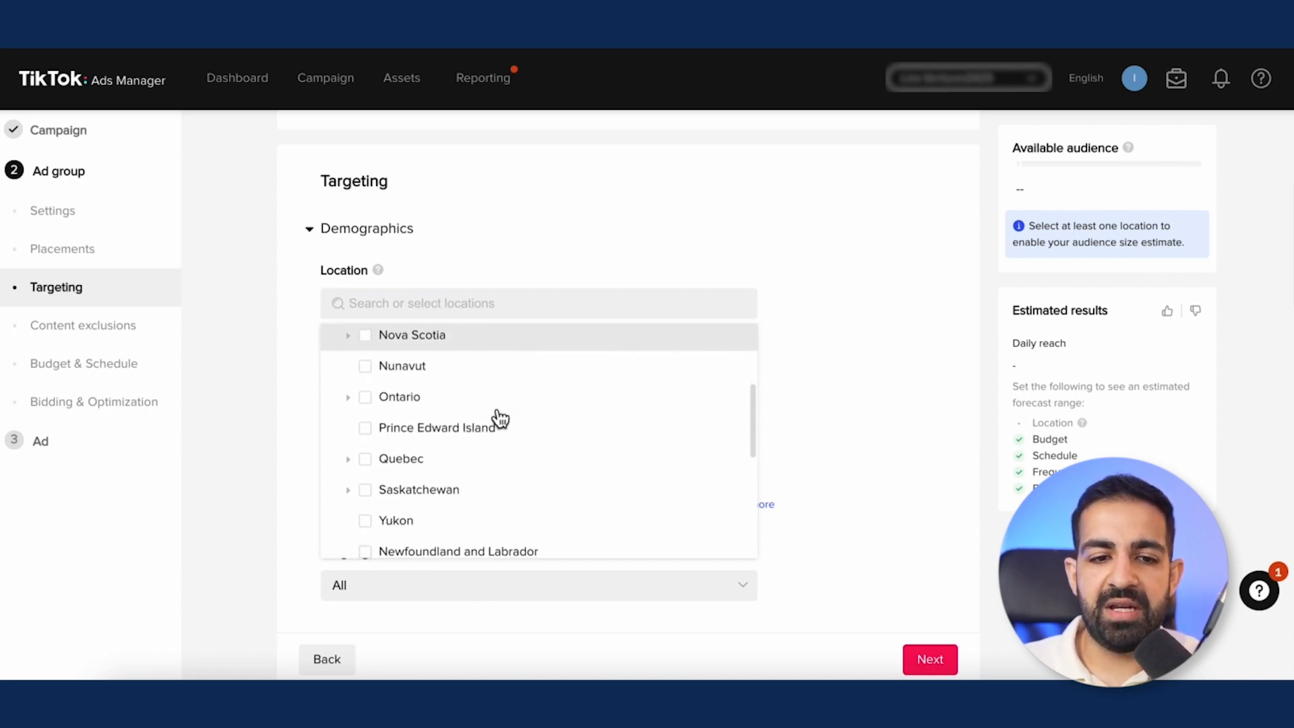
left_click(349, 406)
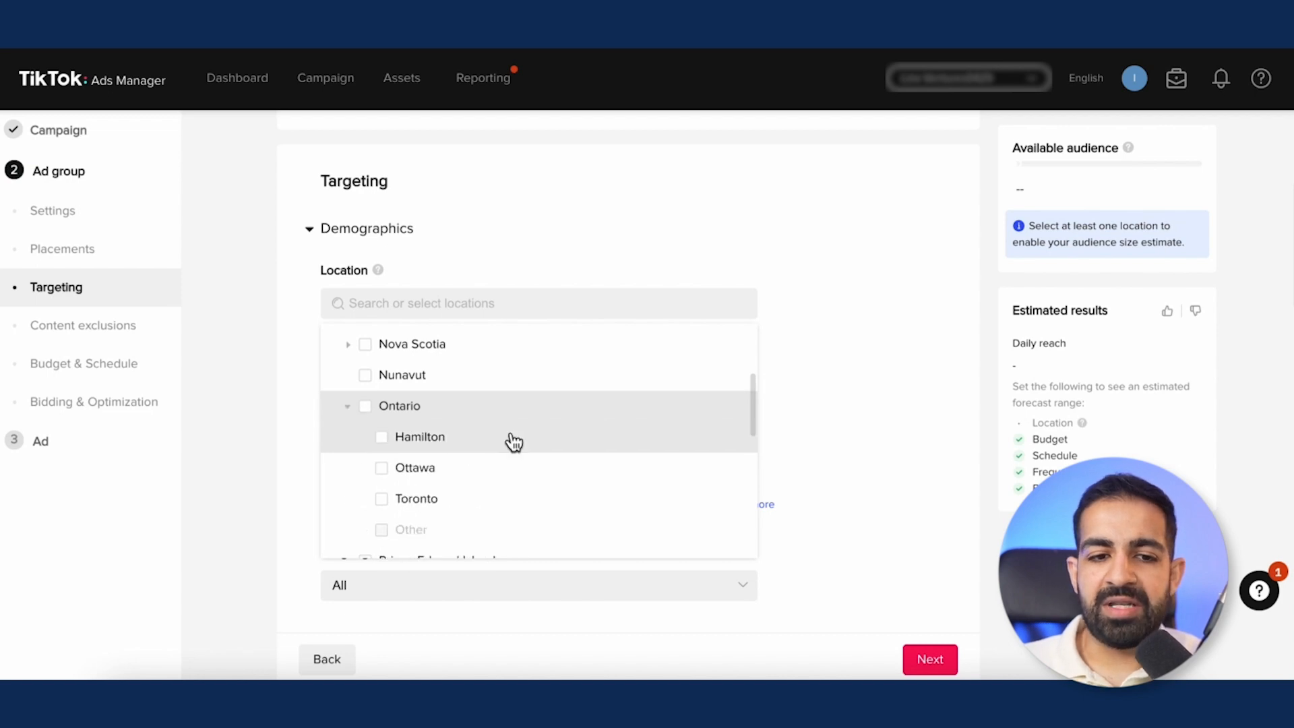
scroll(513, 442, "down", 2)
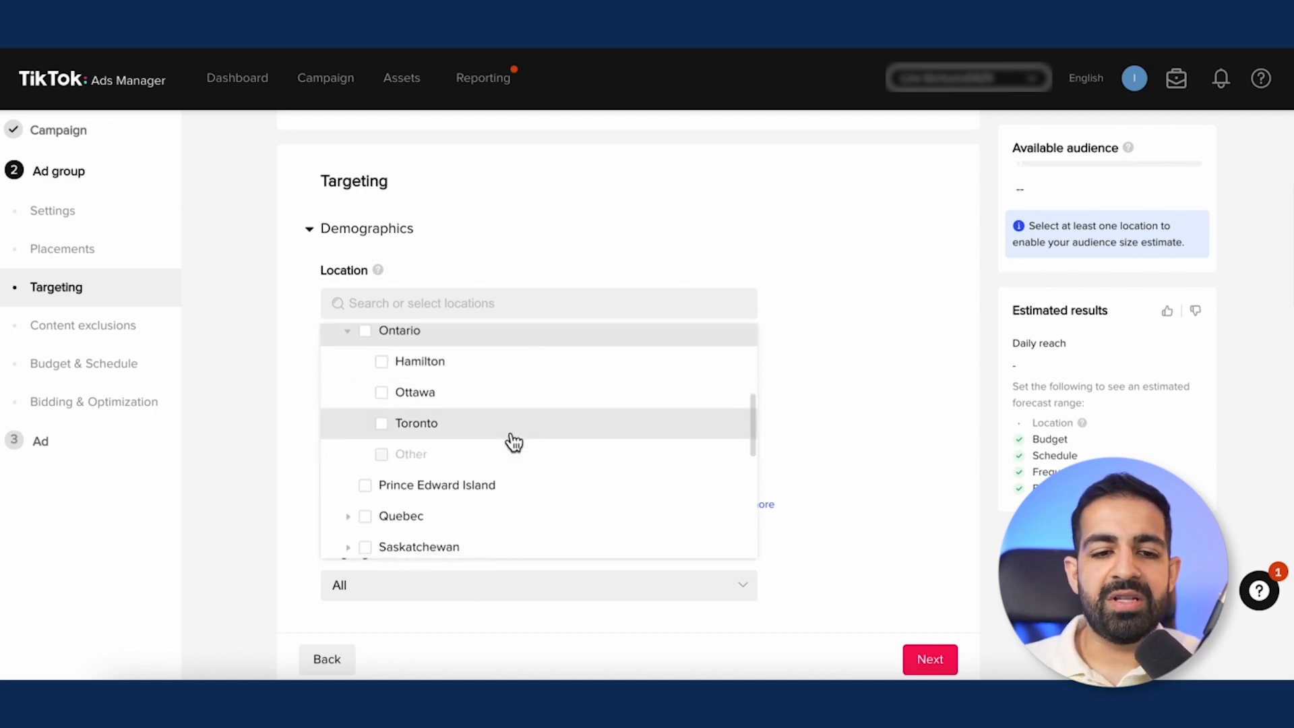
left_click(544, 337)
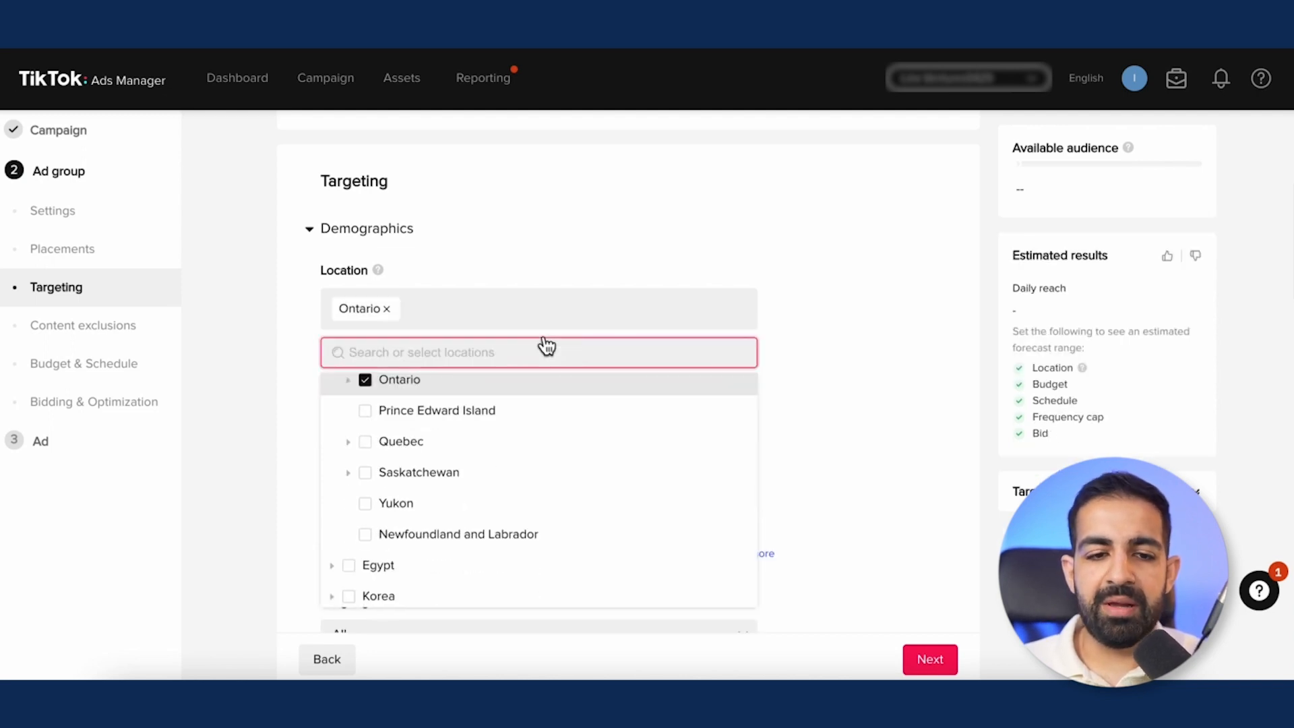
- Deselect Ontario from the targeted locations and close the location list
left_click(363, 380)
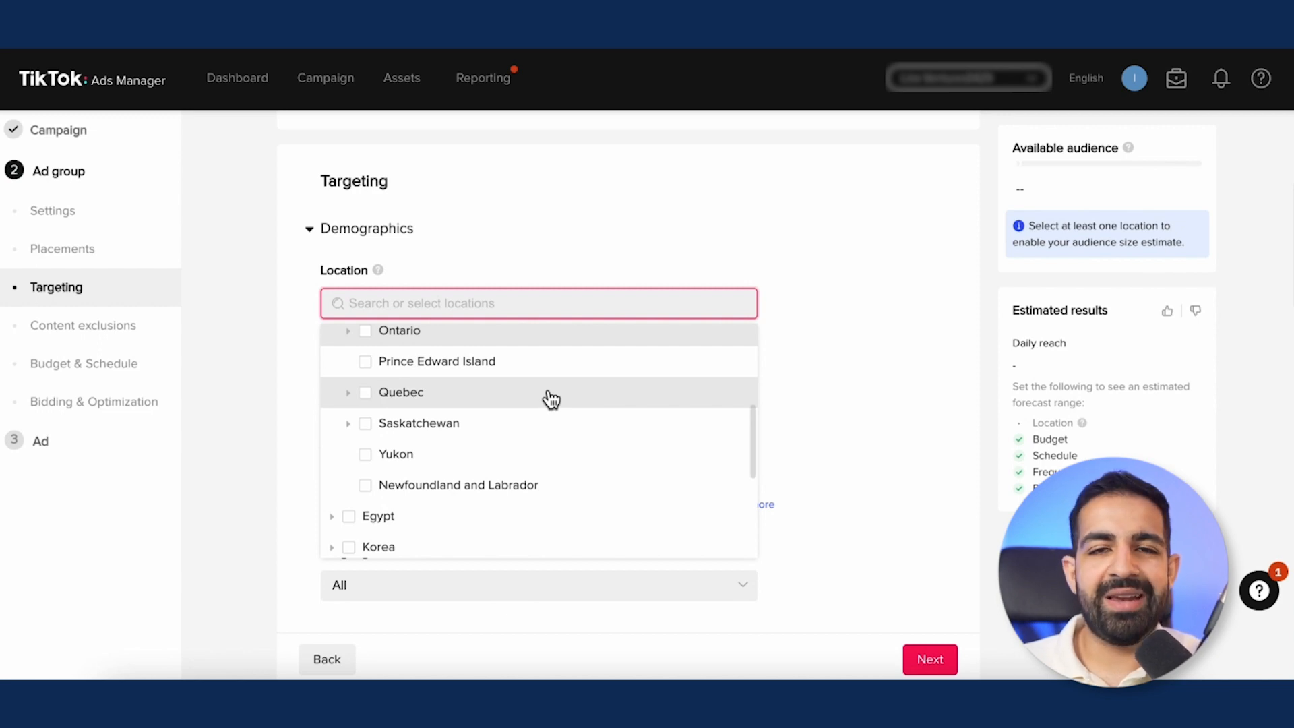
left_click(663, 237)
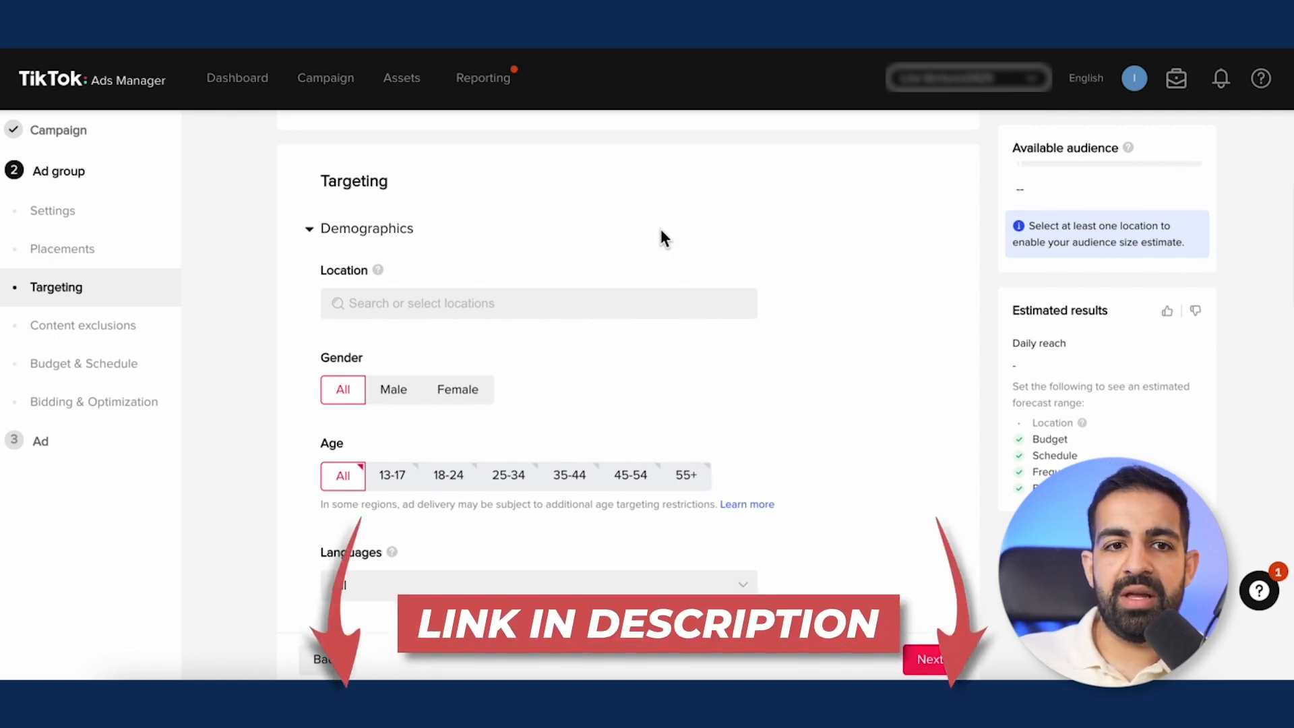
- Set the ad group's language targeting to English
scroll(388, 354, "down", 1)
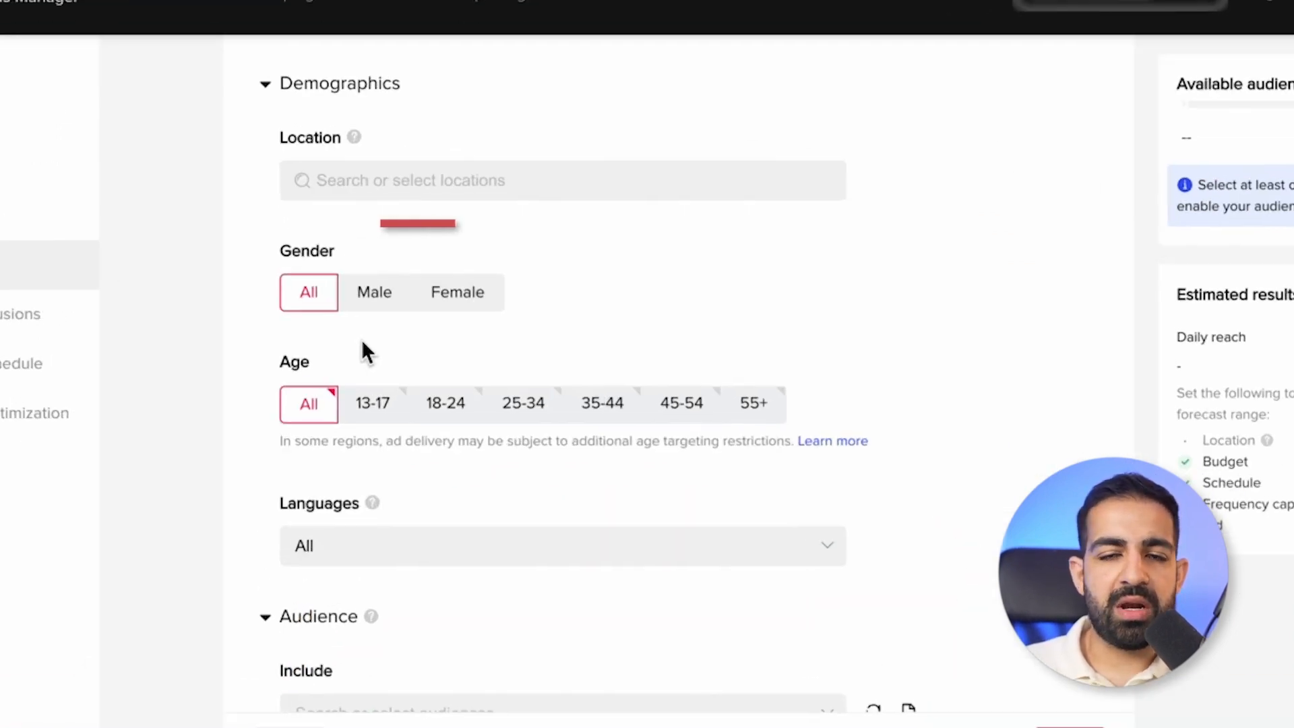
scroll(361, 343, "down", 1)
scroll(362, 347, "down", 1)
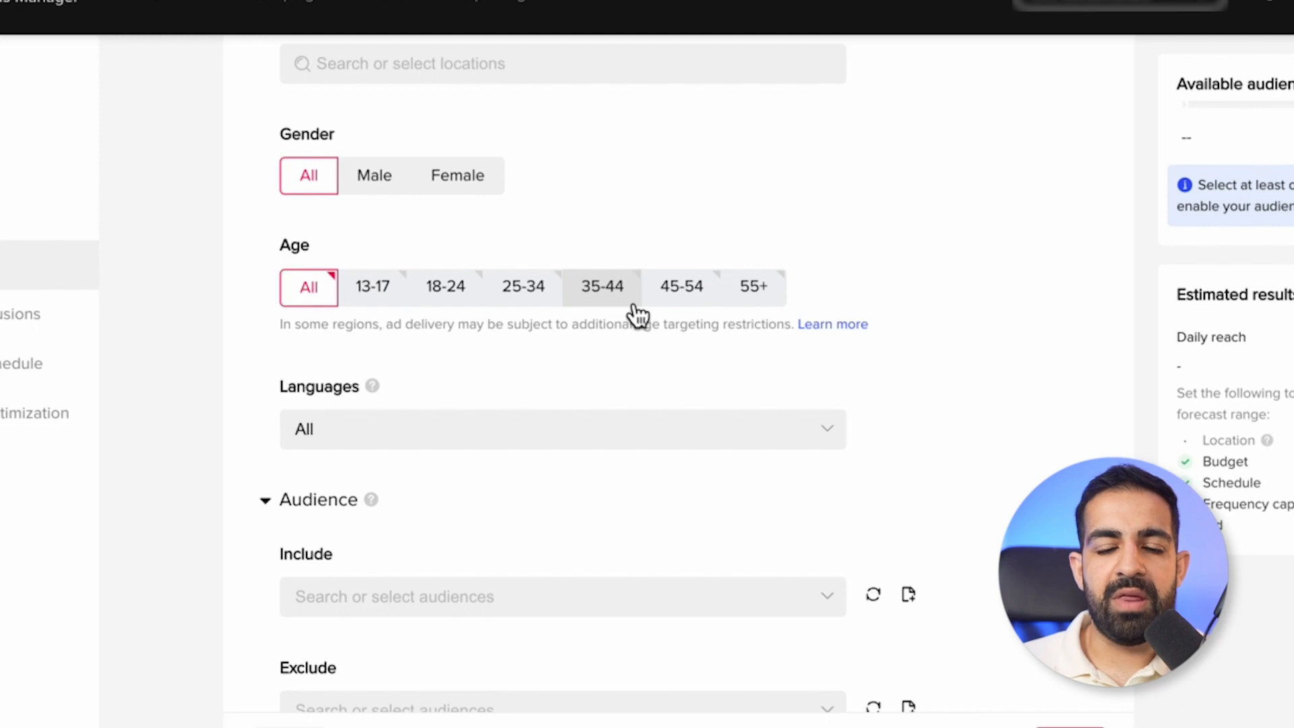
left_click(572, 428)
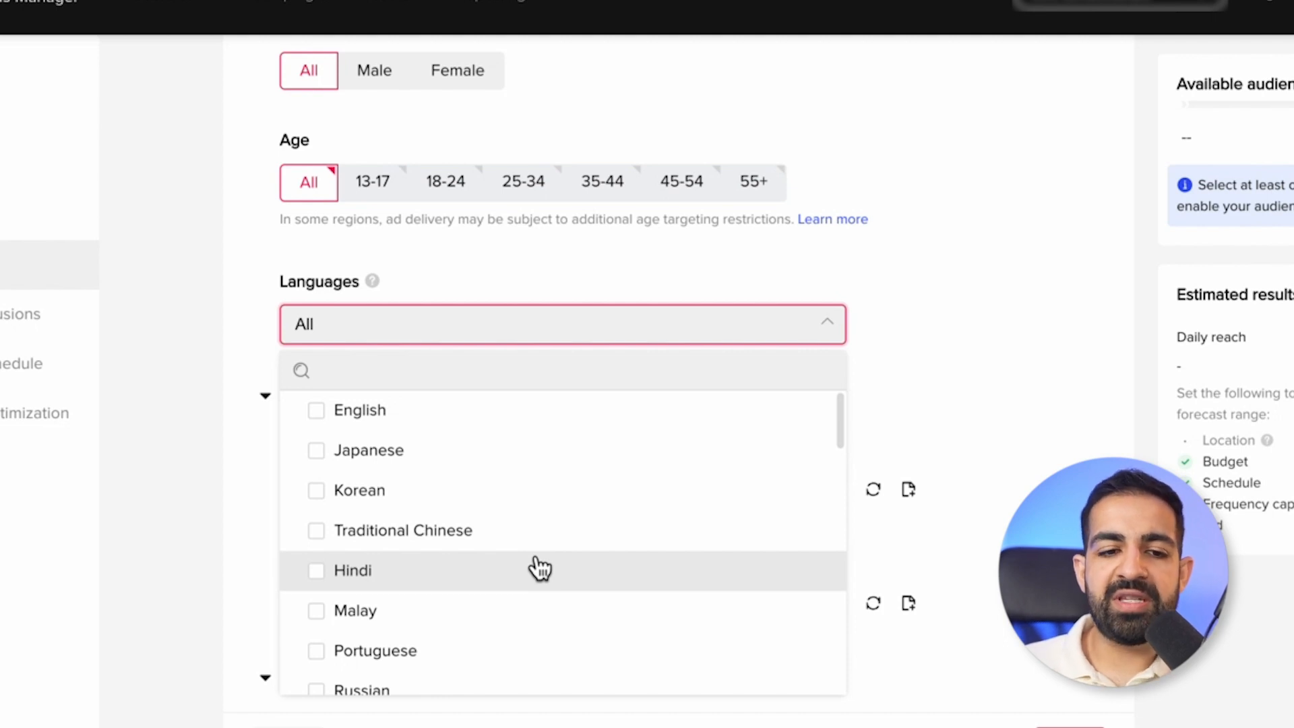
left_click(519, 428)
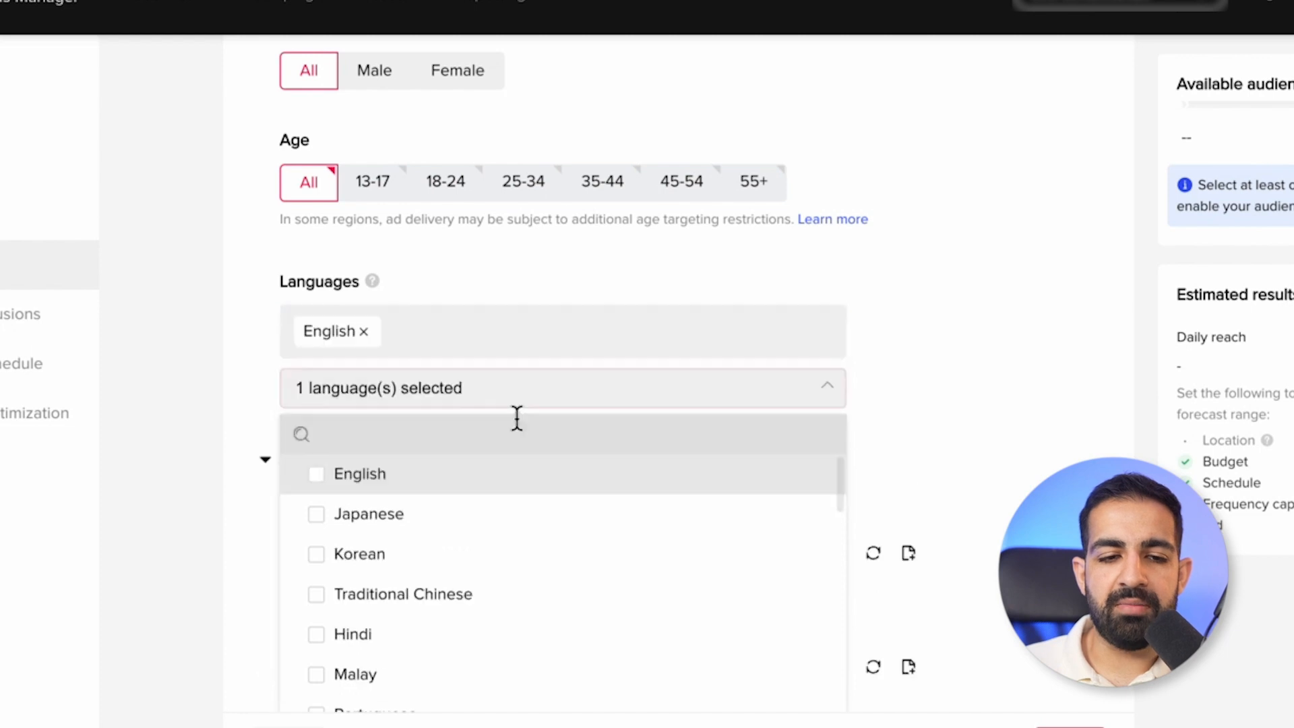
left_click(998, 302)
- Expand the Device targeting options and examine the operating system, OS version, model, connection type, carrier and price settings
scroll(997, 305, "down", 2)
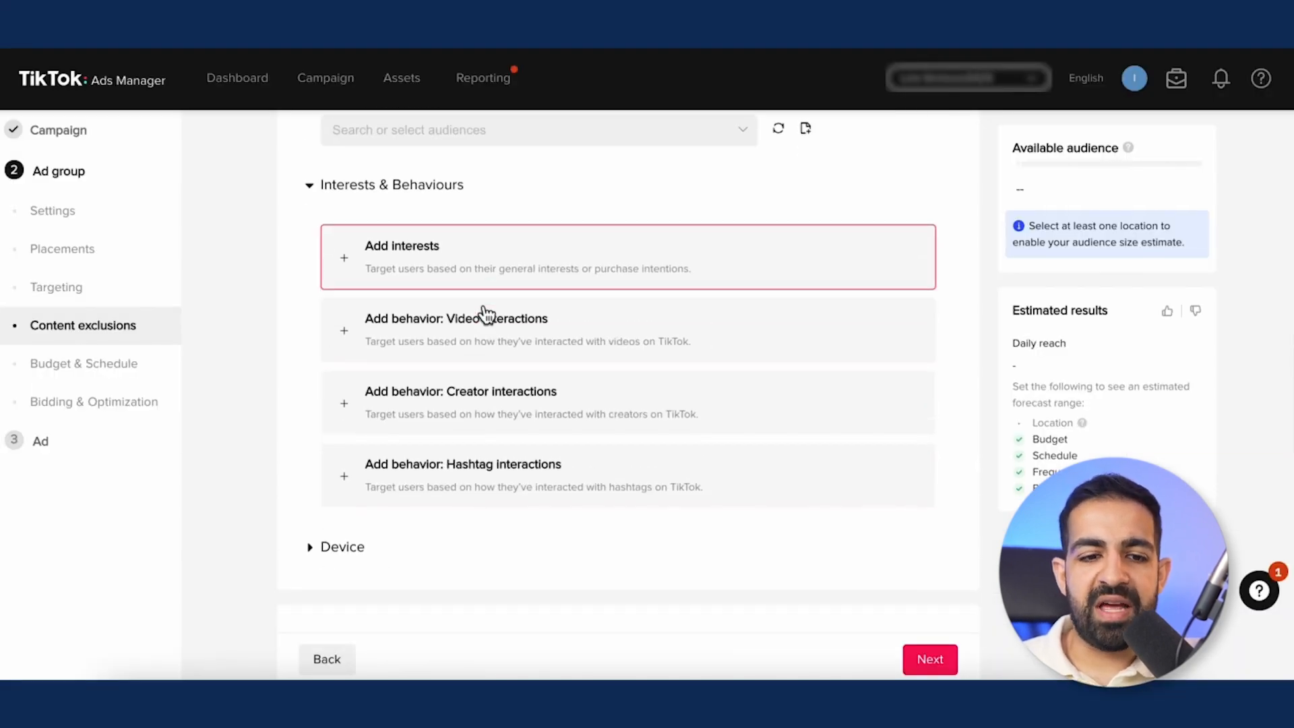
scroll(378, 436, "down", 1)
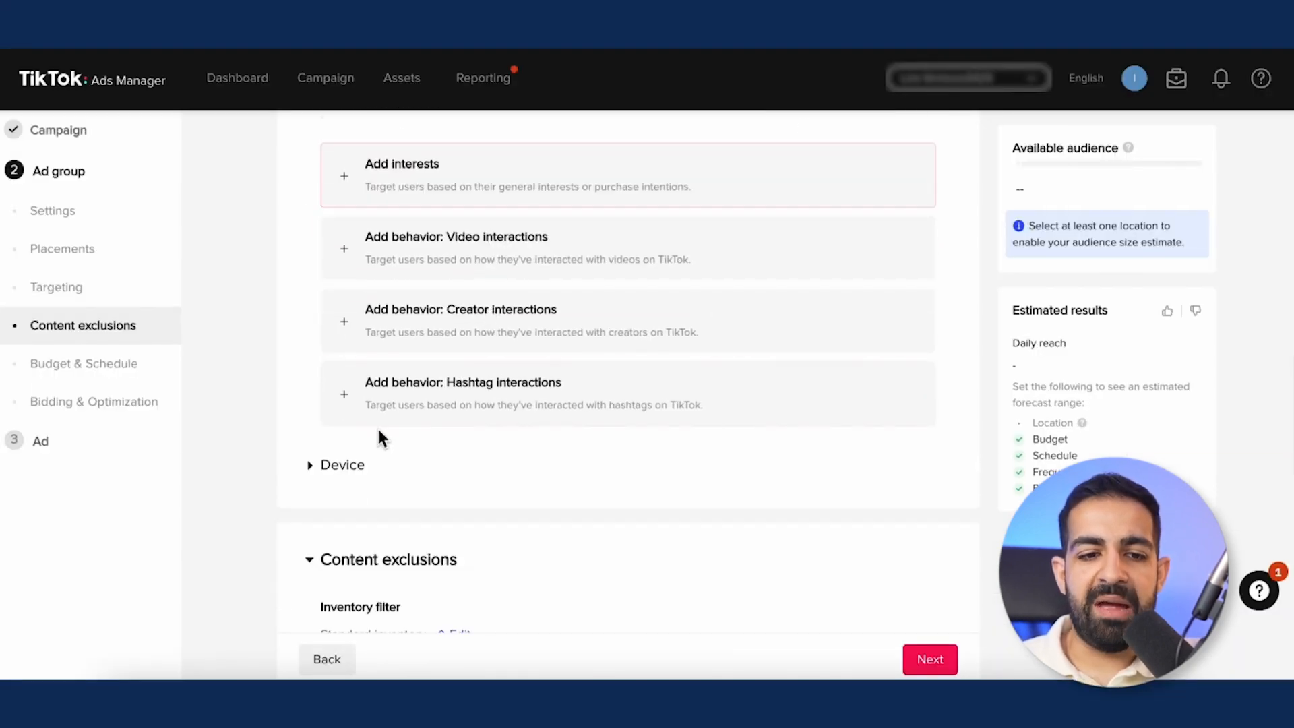
left_click(315, 471)
scroll(408, 398, "down", 2)
scroll(405, 397, "down", 2)
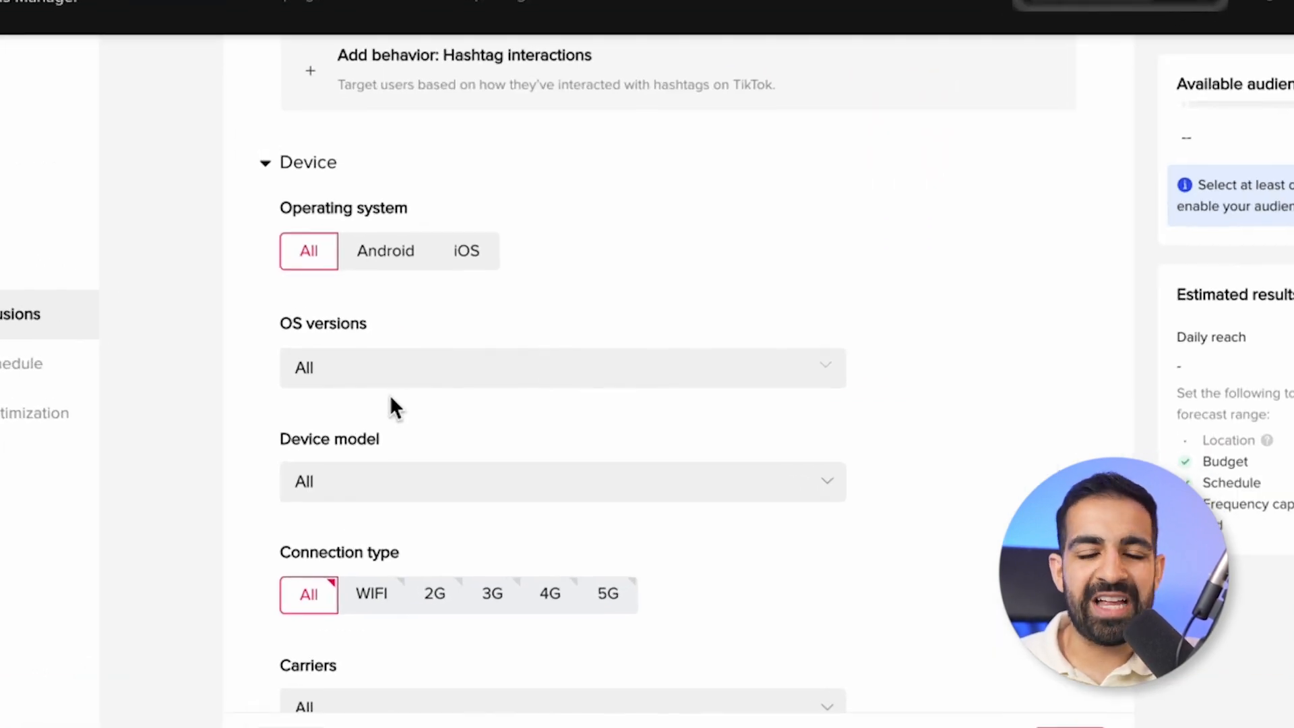
scroll(419, 338, "down", 2)
scroll(429, 384, "down", 2)
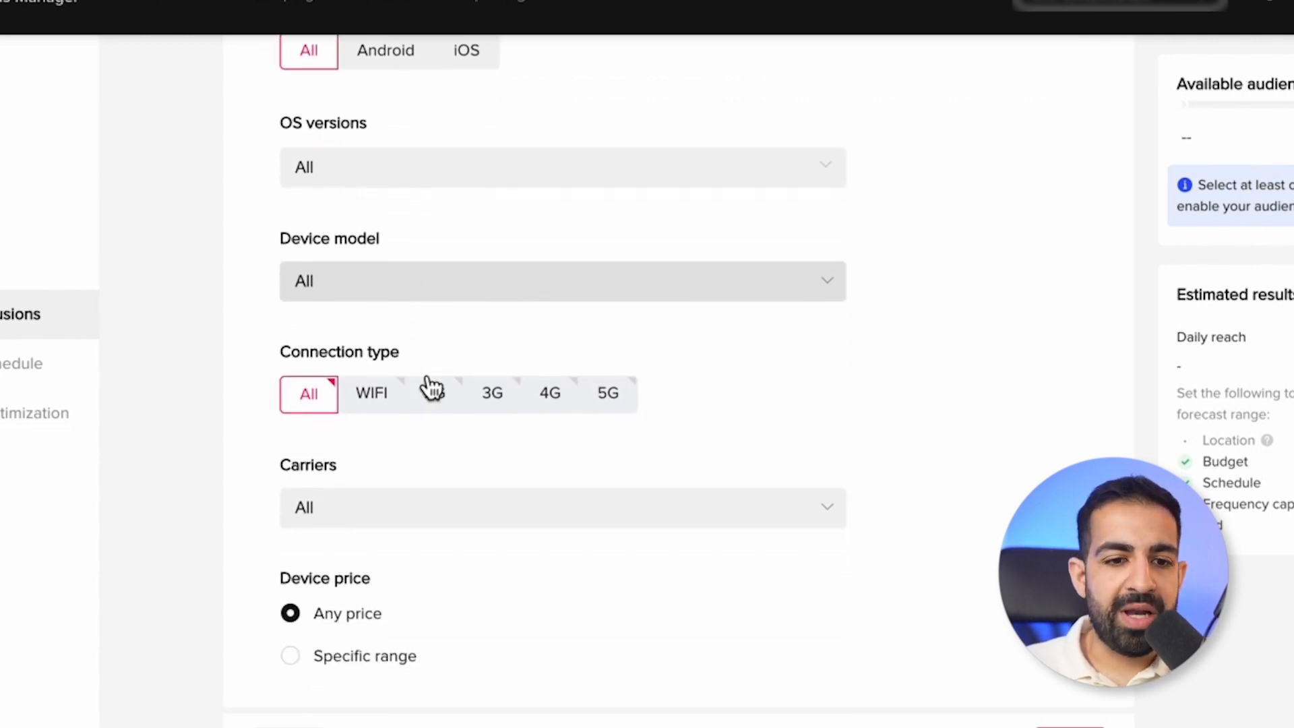
scroll(415, 498, "down", 3)
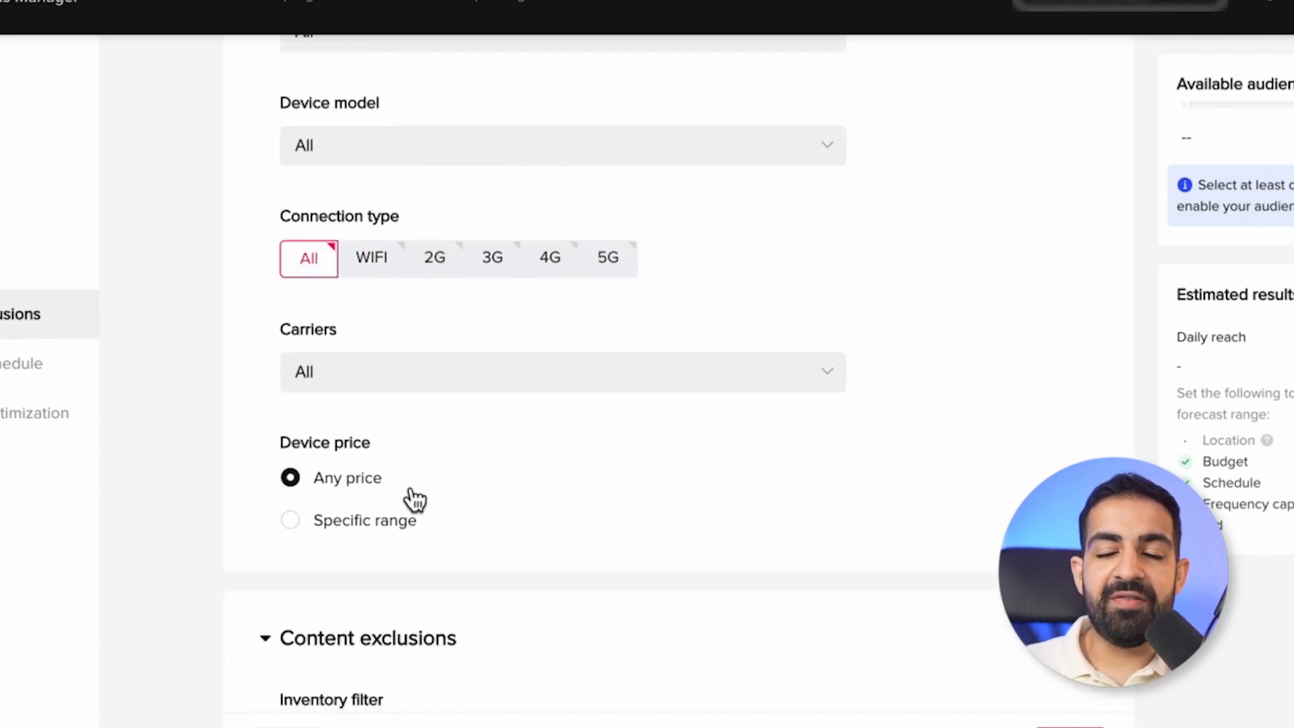
scroll(413, 499, "up", 2)
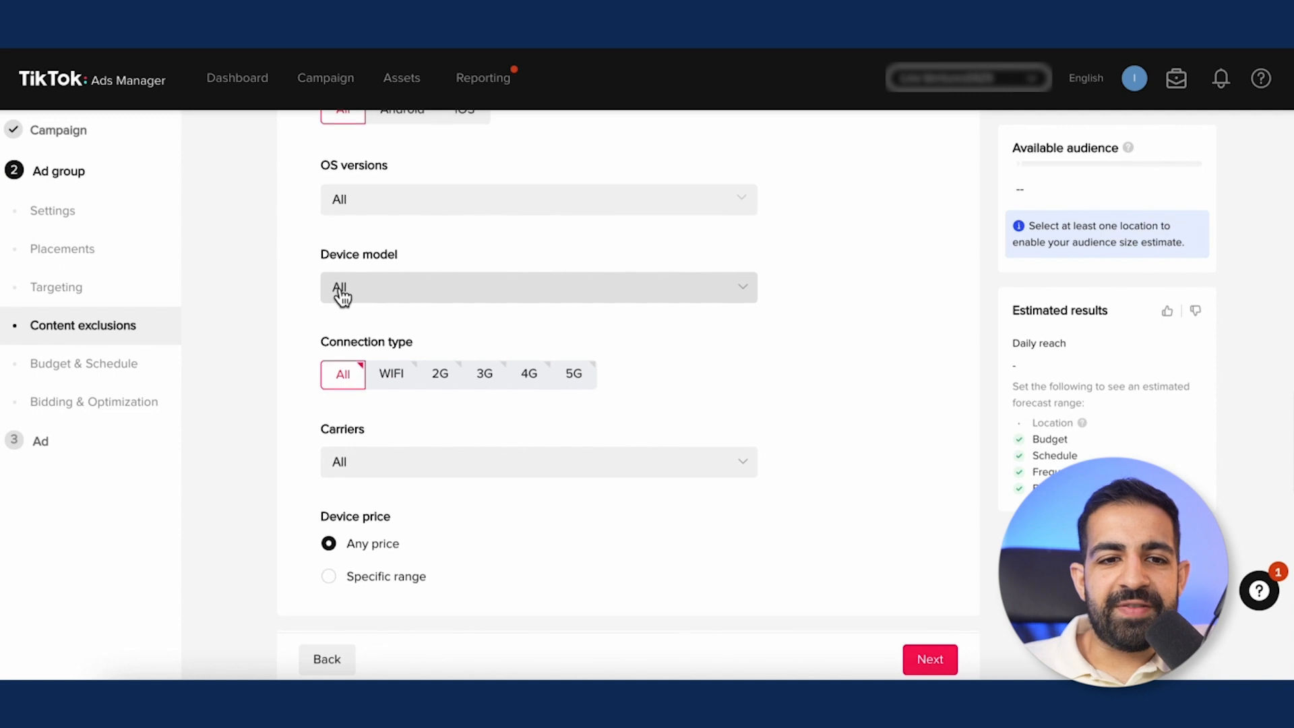
scroll(341, 295, "up", 3)
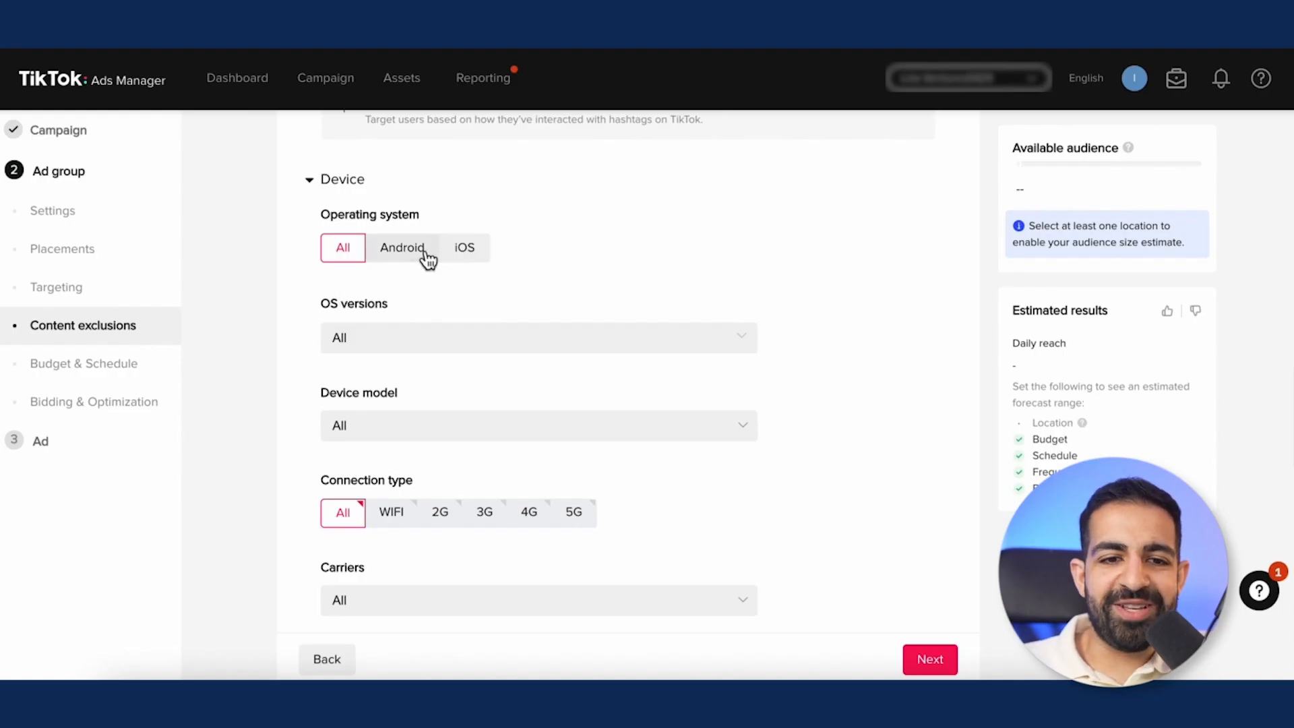
scroll(470, 277, "down", 1)
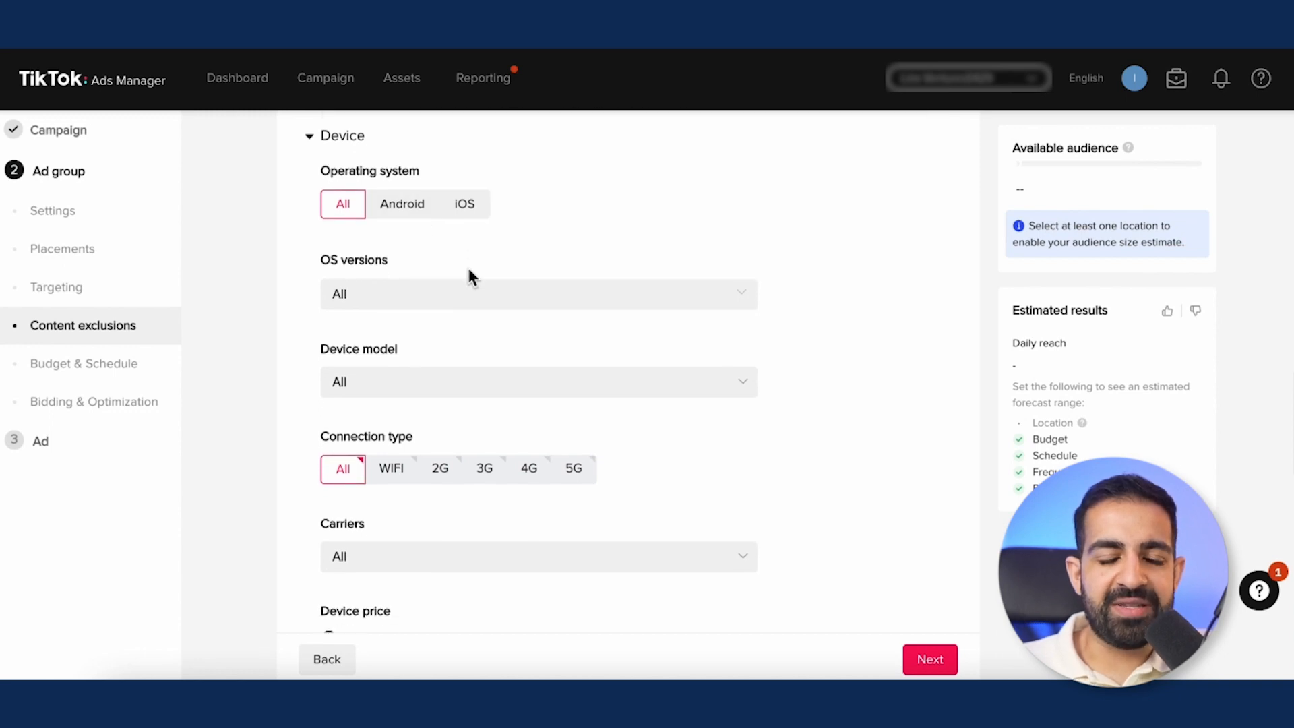
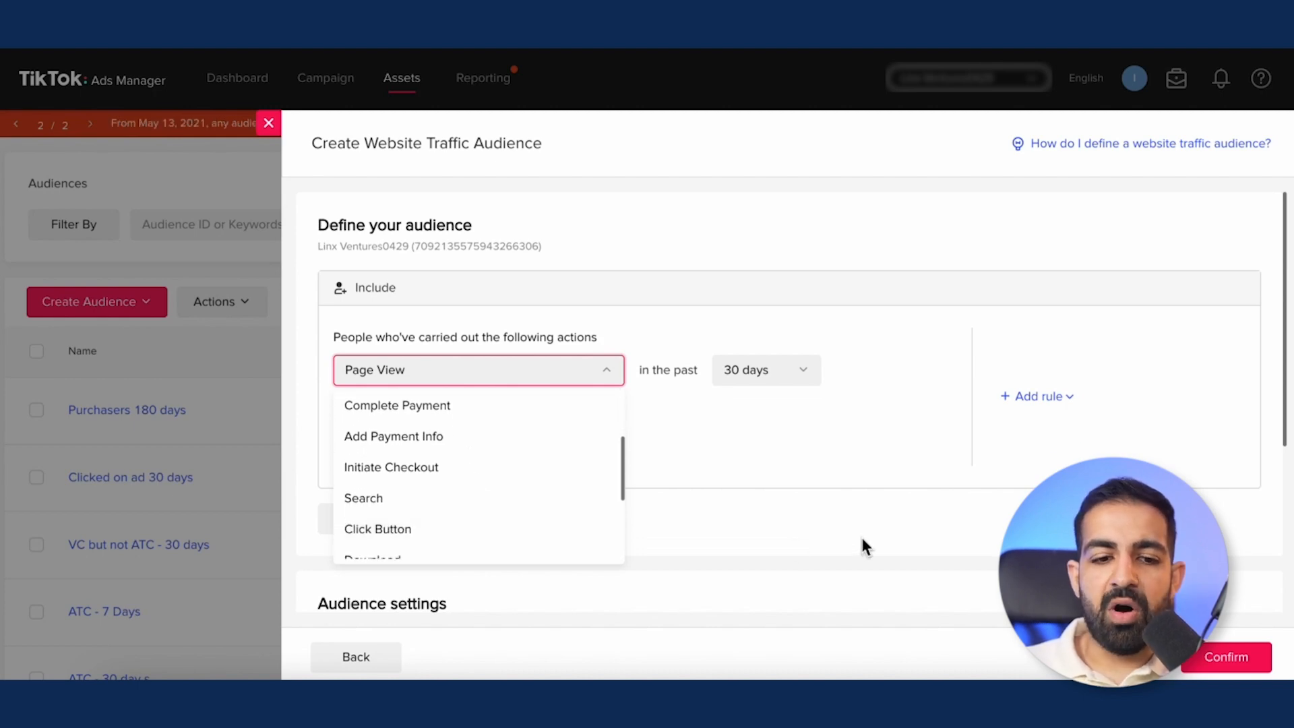
scroll(835, 546, "down", 2)
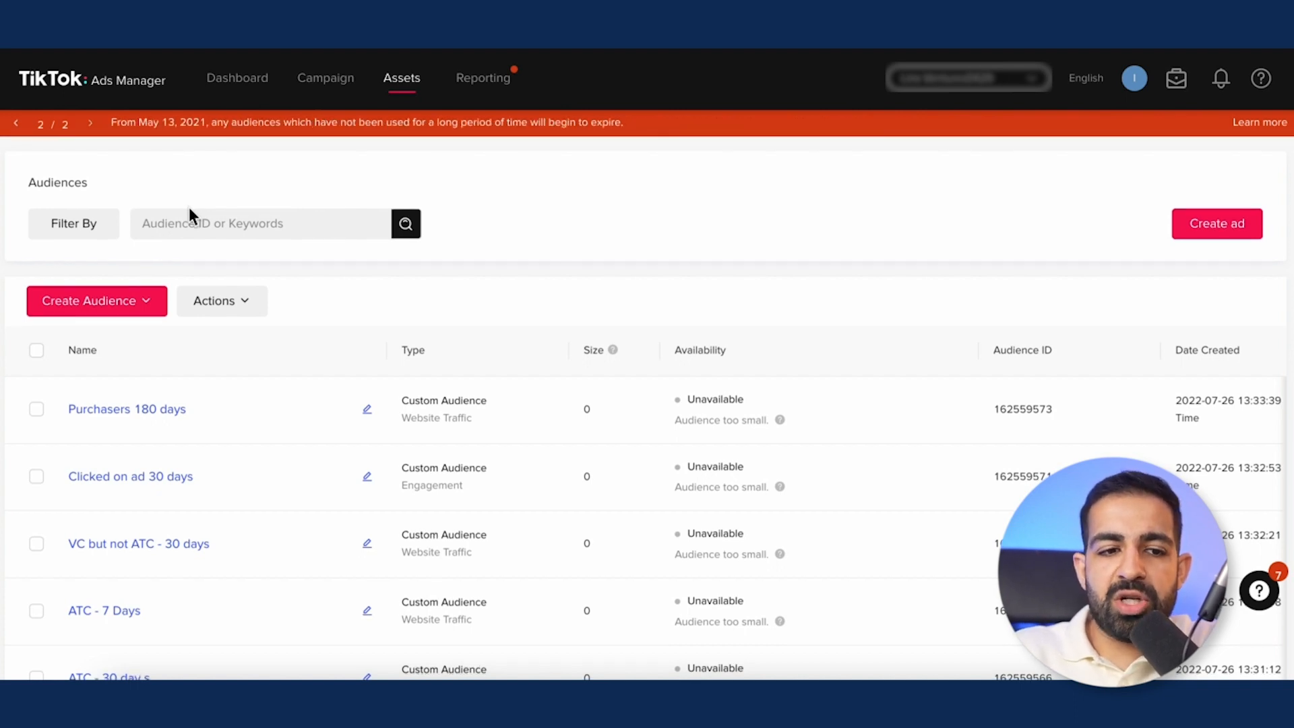
- Start creating a new lookalike audience from the Audiences page
scroll(188, 209, "down", 1)
left_click(99, 243)
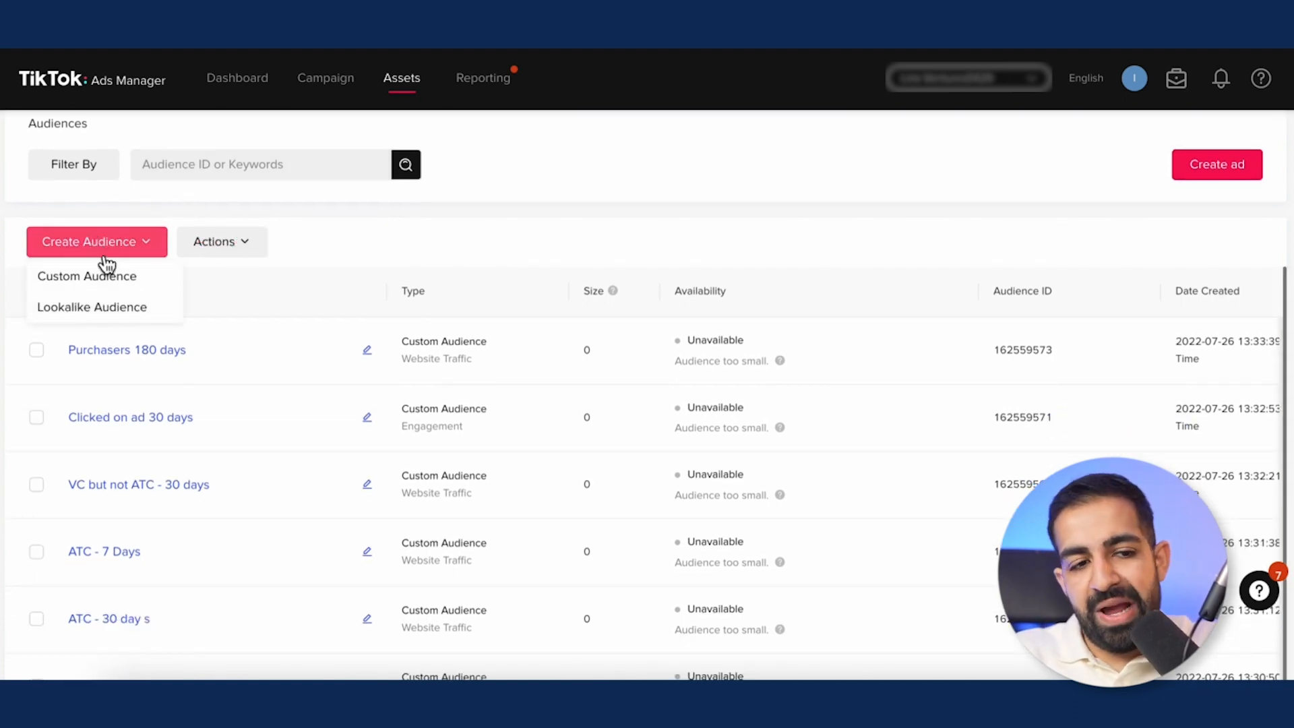
left_click(127, 312)
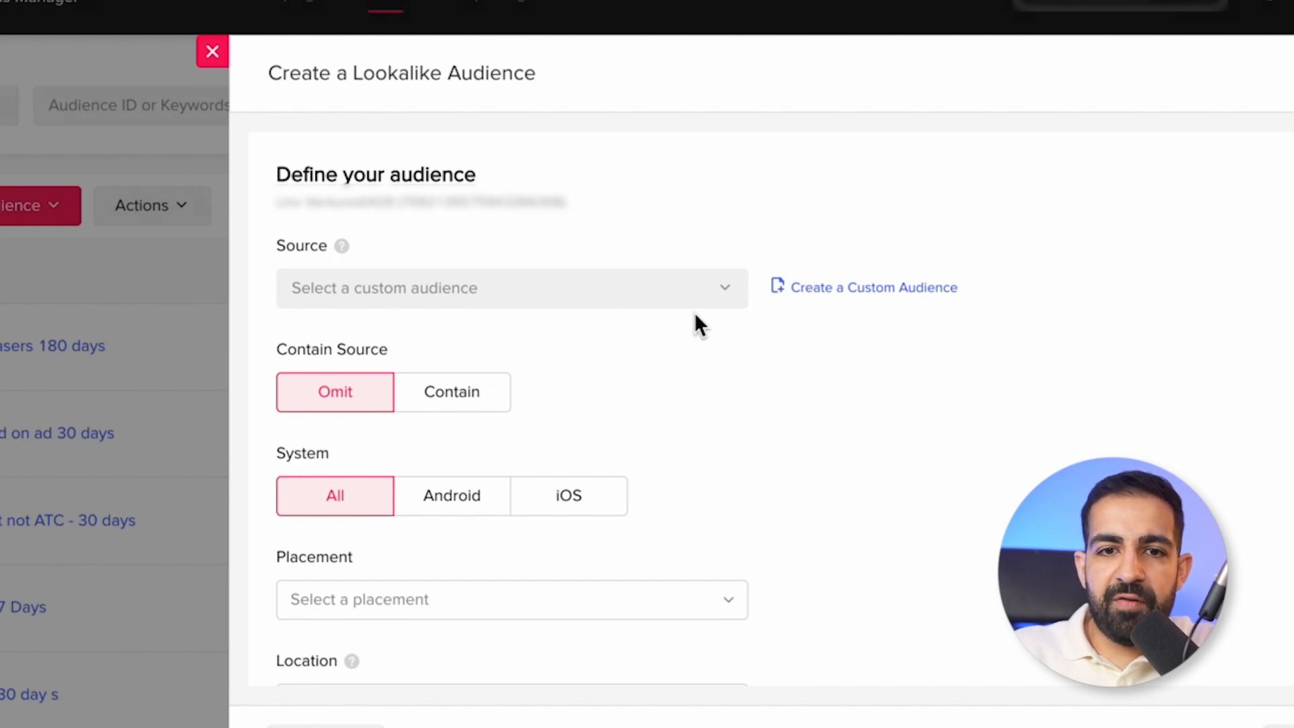
- Examine the lookalike audience's source list and its contain source, system, placement and location options
left_click(636, 289)
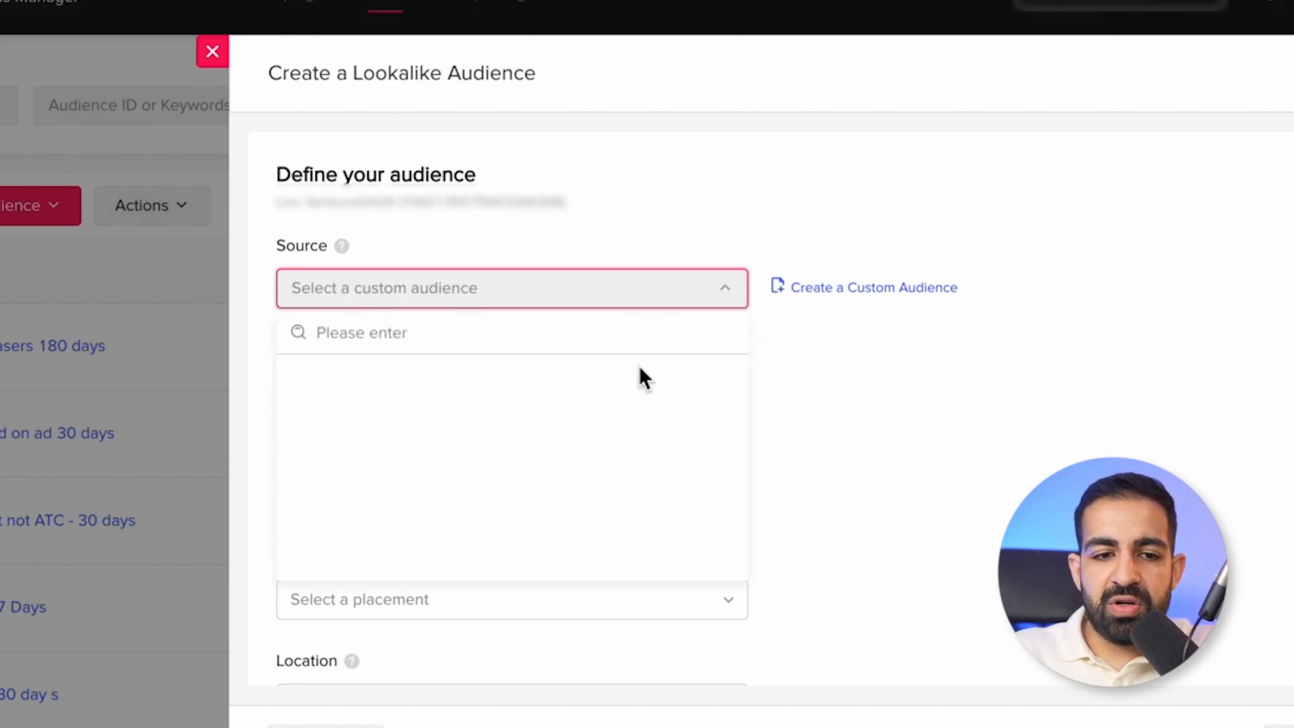
left_click(1053, 406)
scroll(1046, 408, "down", 2)
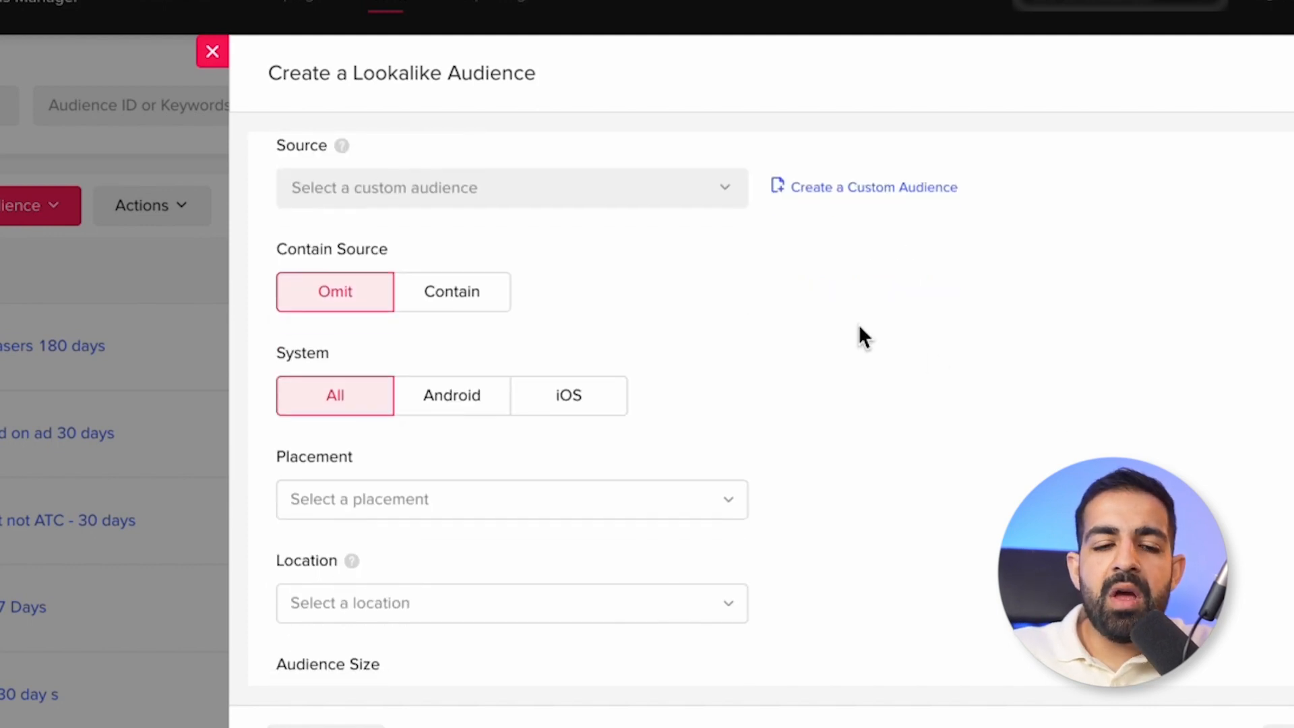
scroll(859, 330, "up", 2)
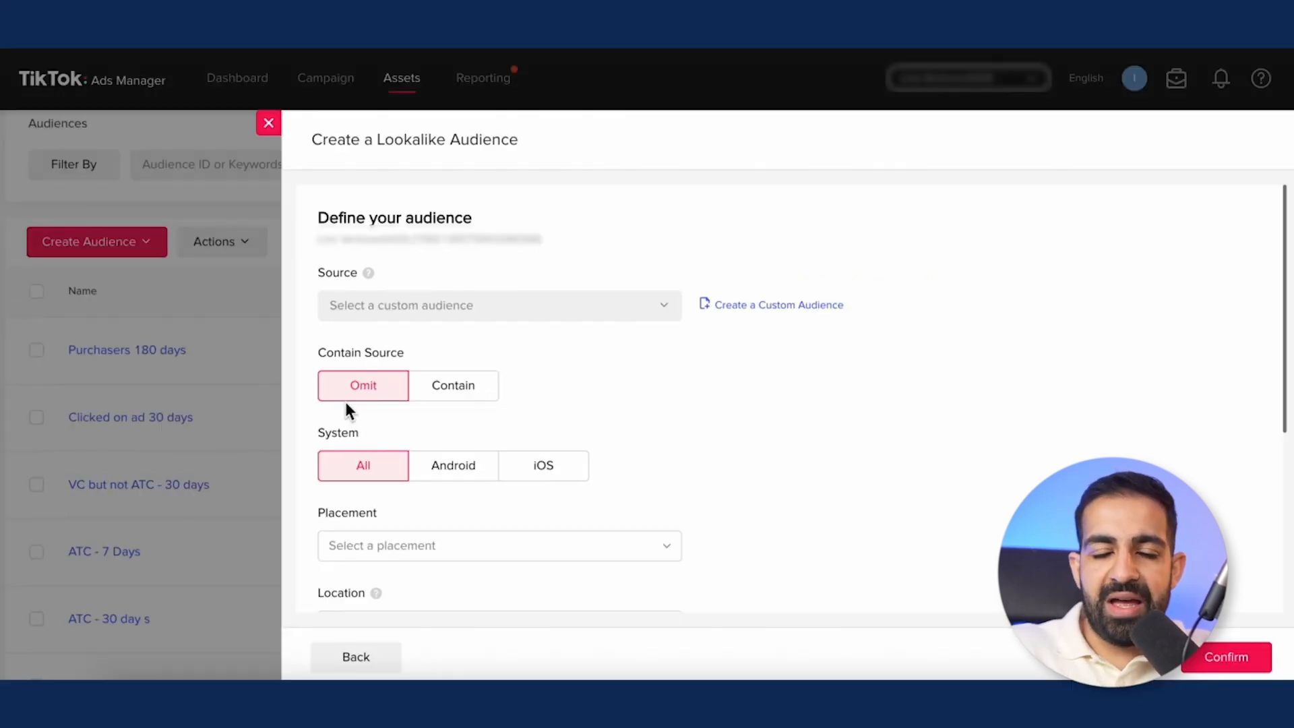
- Try the Contain option for the lookalike audience's source, and set it back to Omit
left_click(451, 391)
left_click(383, 395)
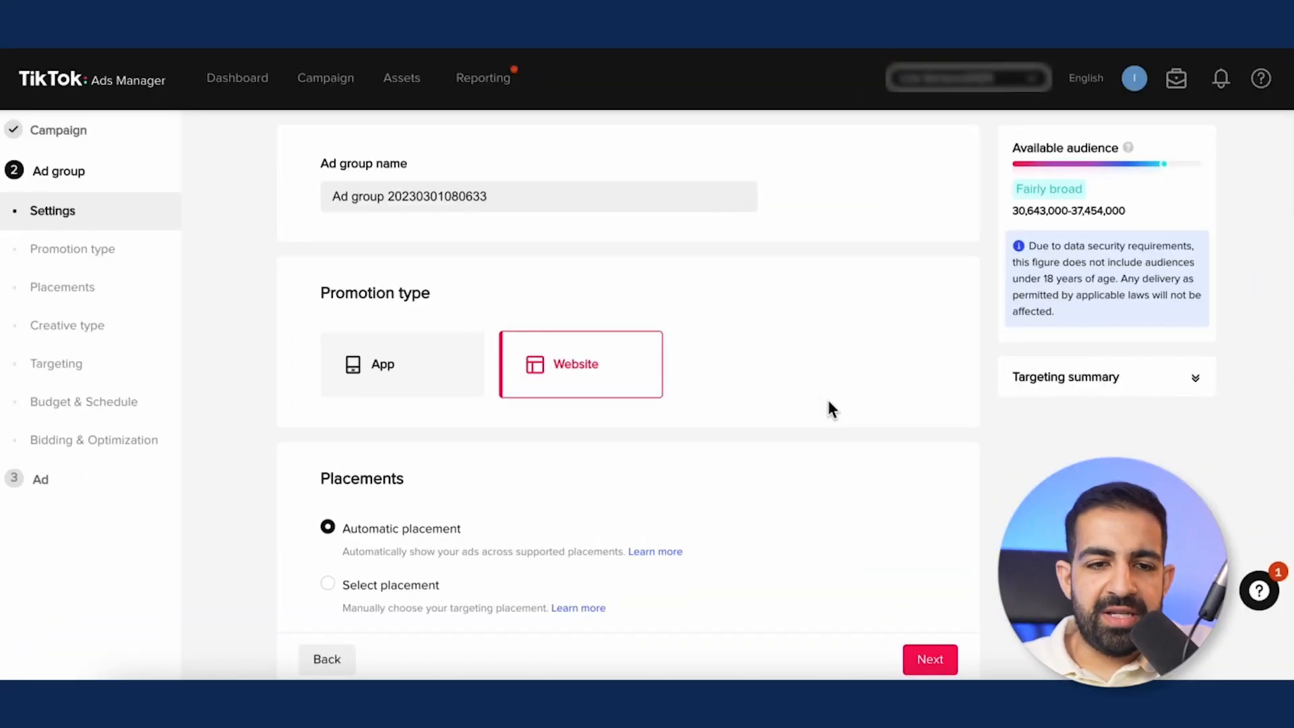
- Review the ad group's targeting mode, demographics, audience, interests and behaviours, and targeting expansion settings
scroll(829, 407, "down", 10)
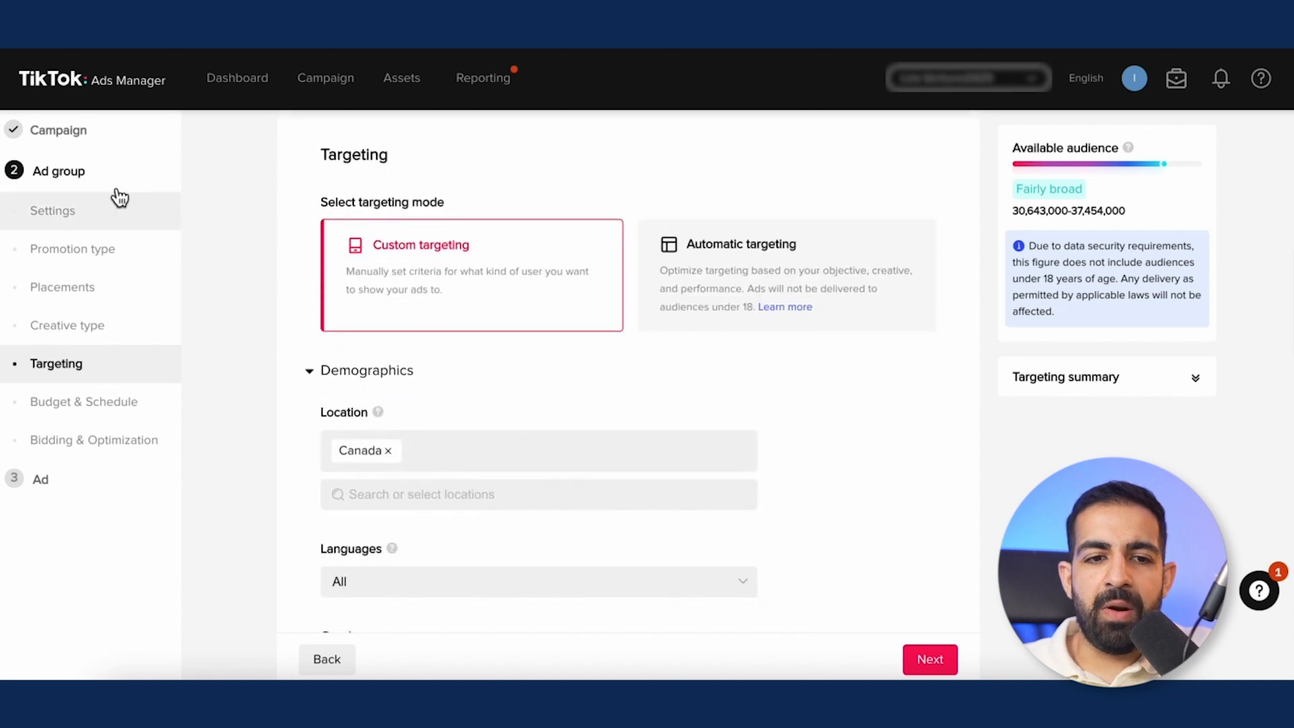
left_click_drag(380, 160, 344, 159)
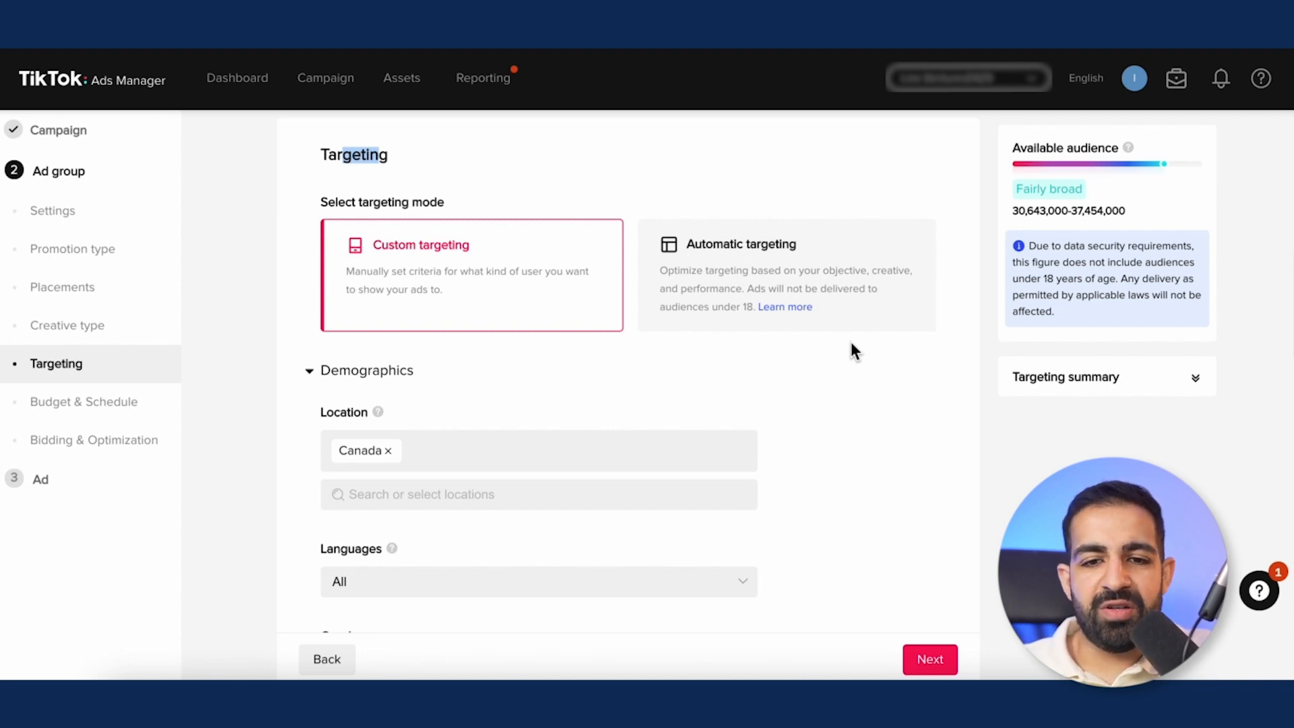
scroll(849, 338, "up", 1)
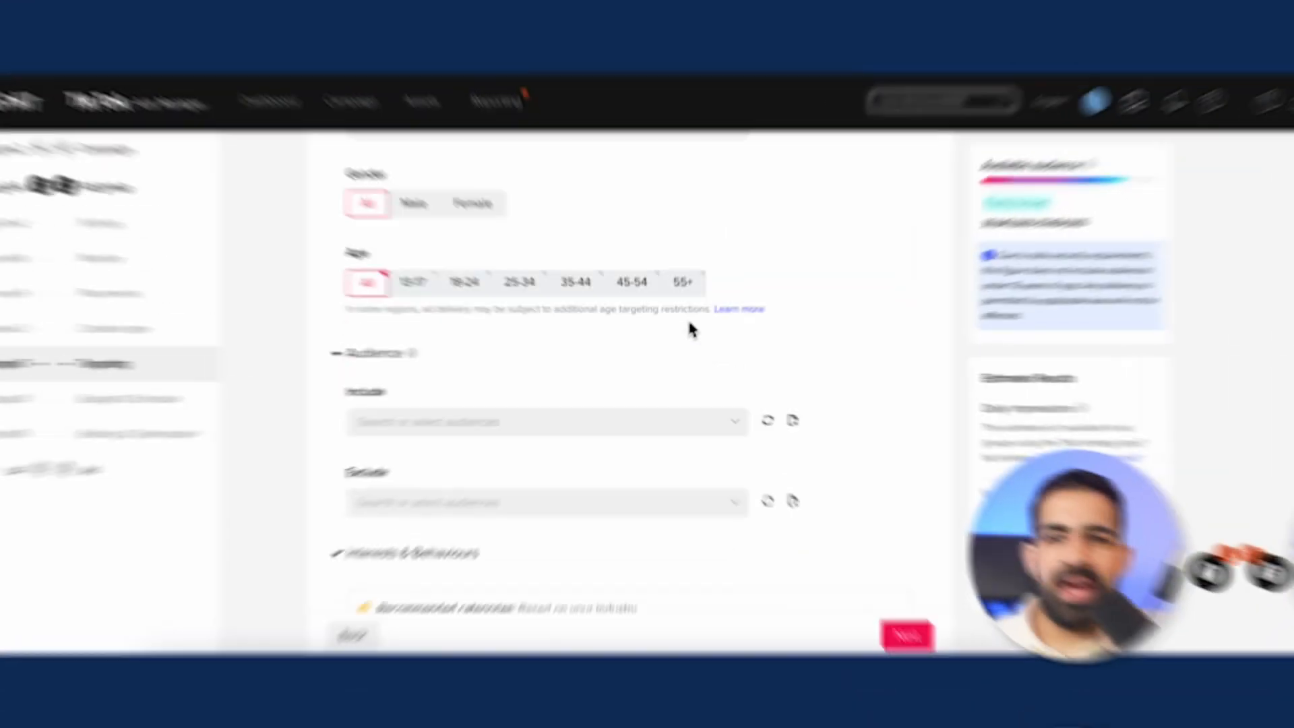
scroll(690, 329, "down", 10)
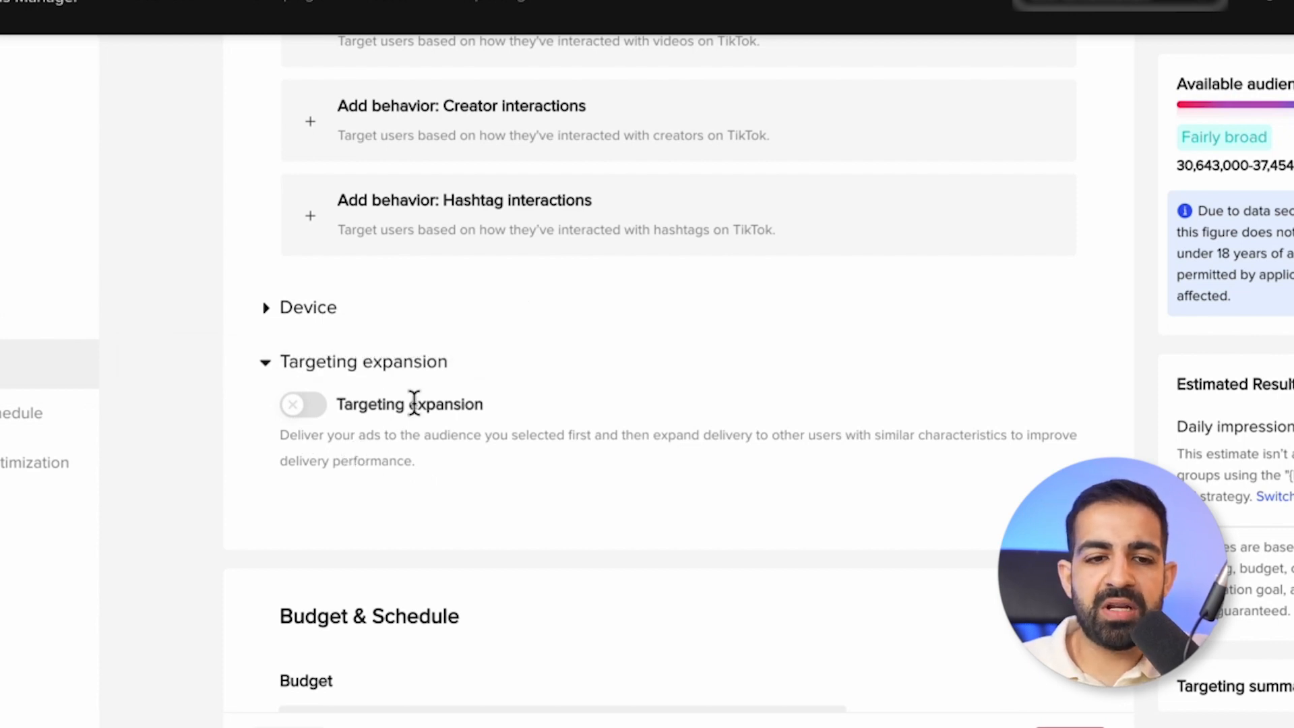
mouse_move(306, 401)
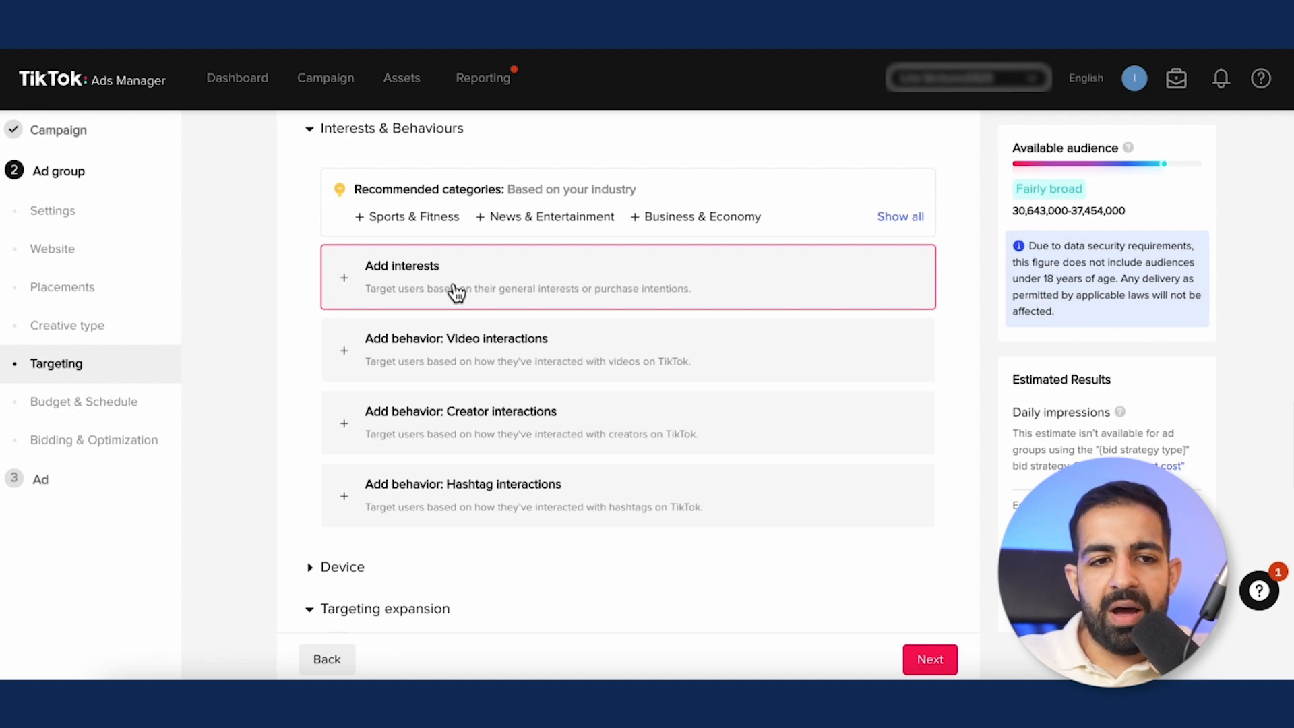
scroll(335, 297, "up", 3)
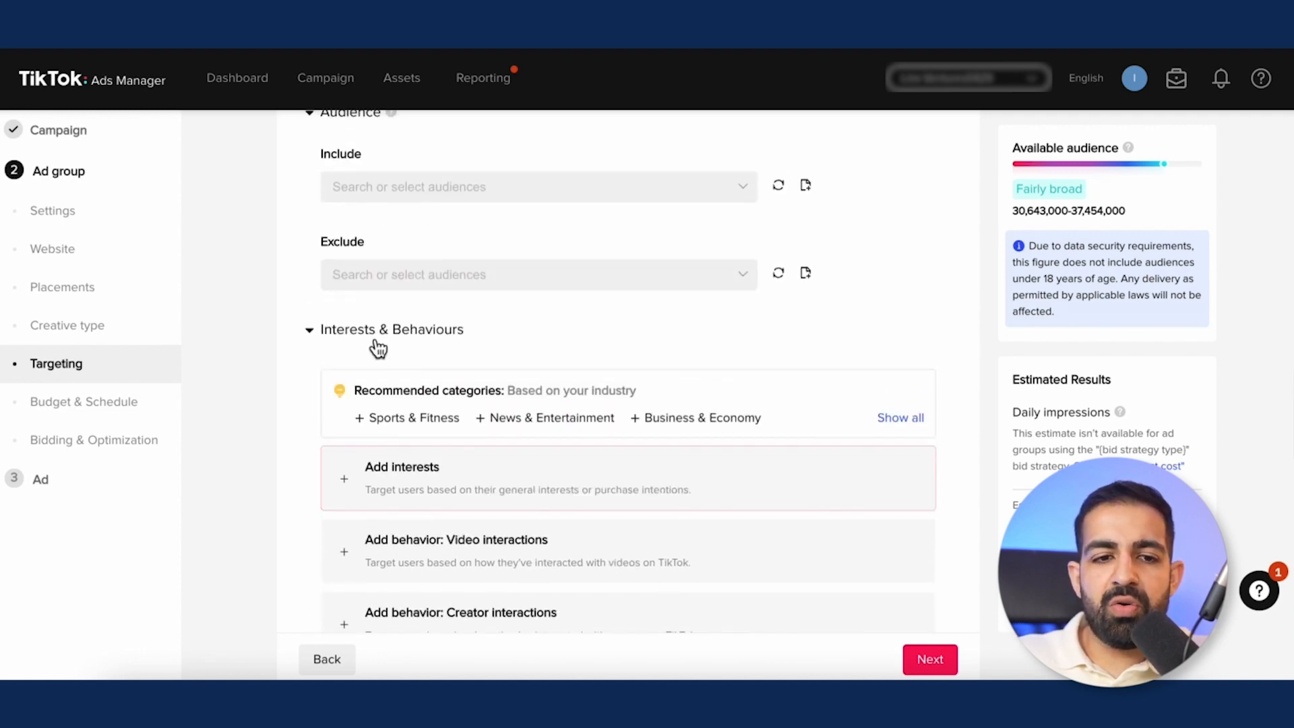
scroll(434, 364, "down", 3)
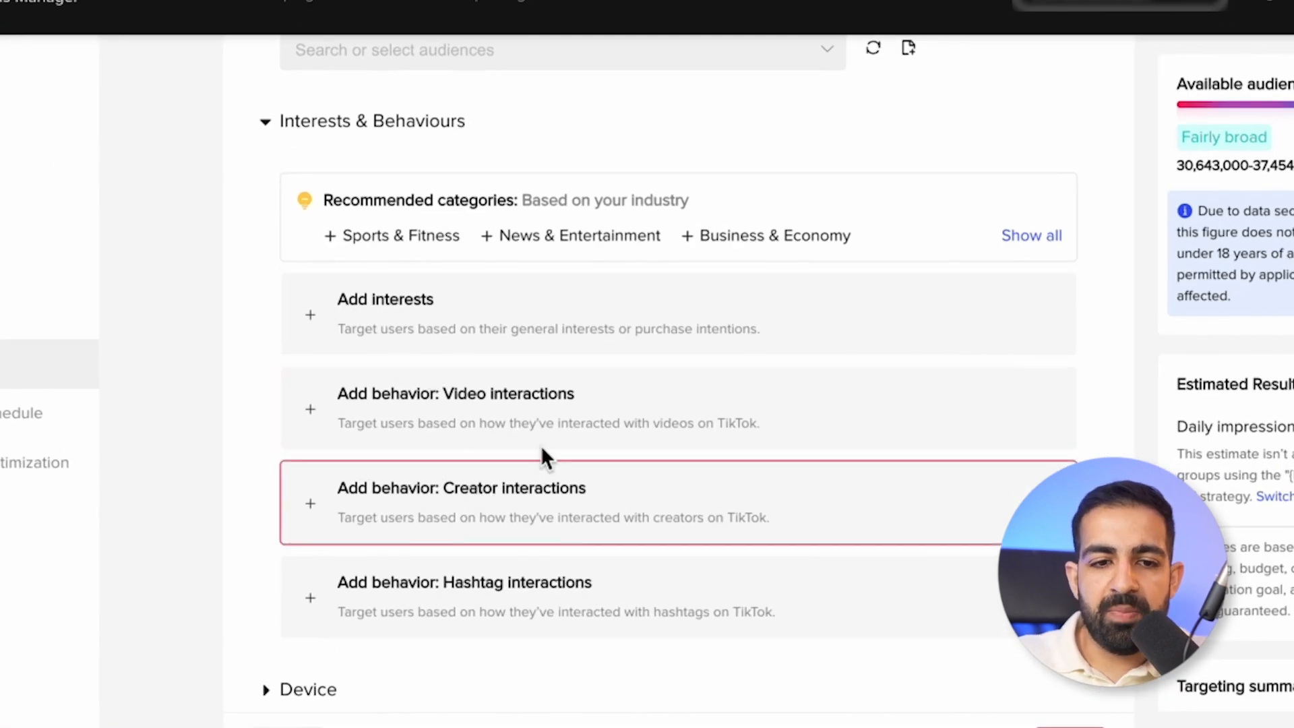
- Add an interests condition to the ad group's targeting and examine its Purchase intention categories
left_click(332, 312)
scroll(494, 388, "down", 1)
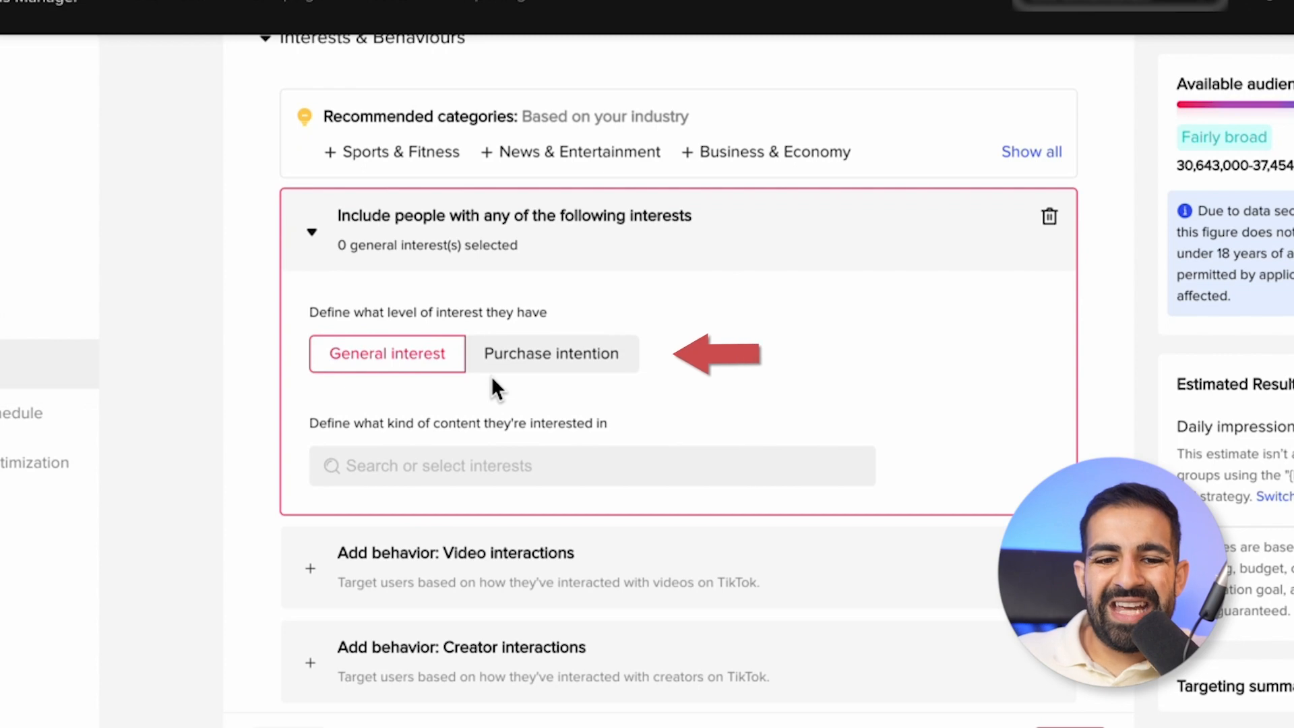
left_click(574, 365)
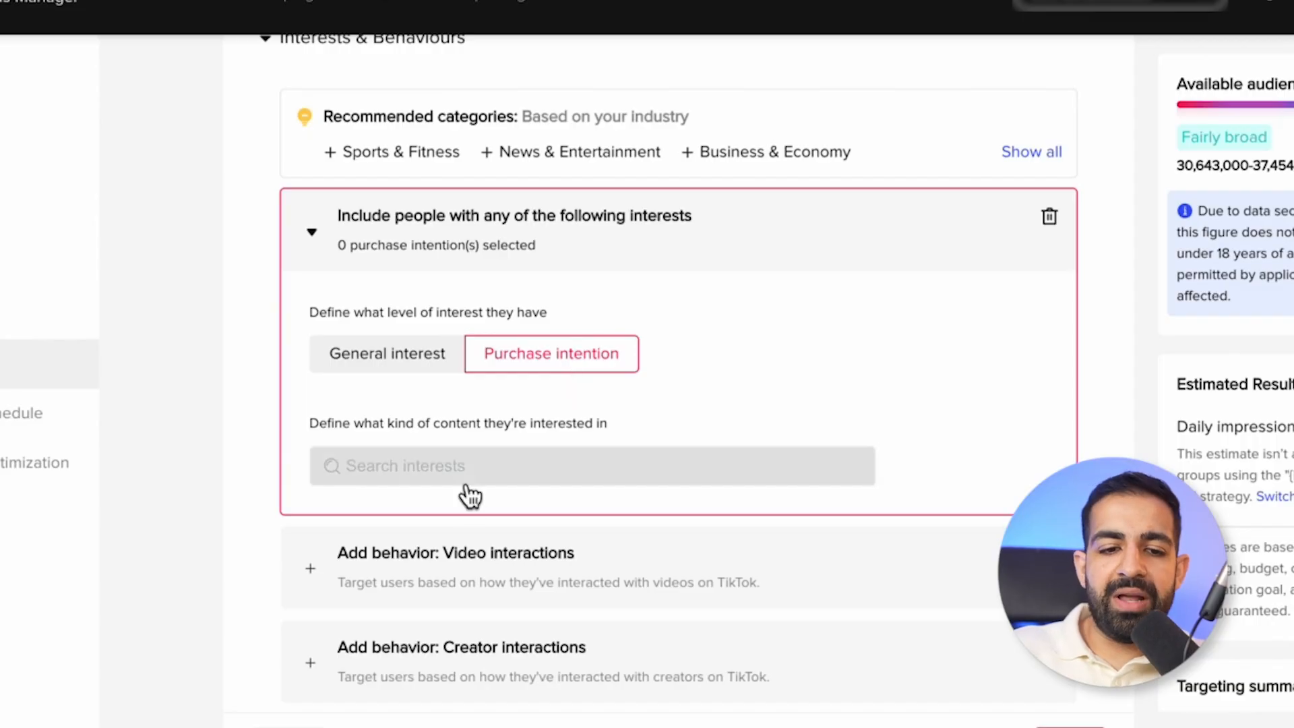
left_click(466, 472)
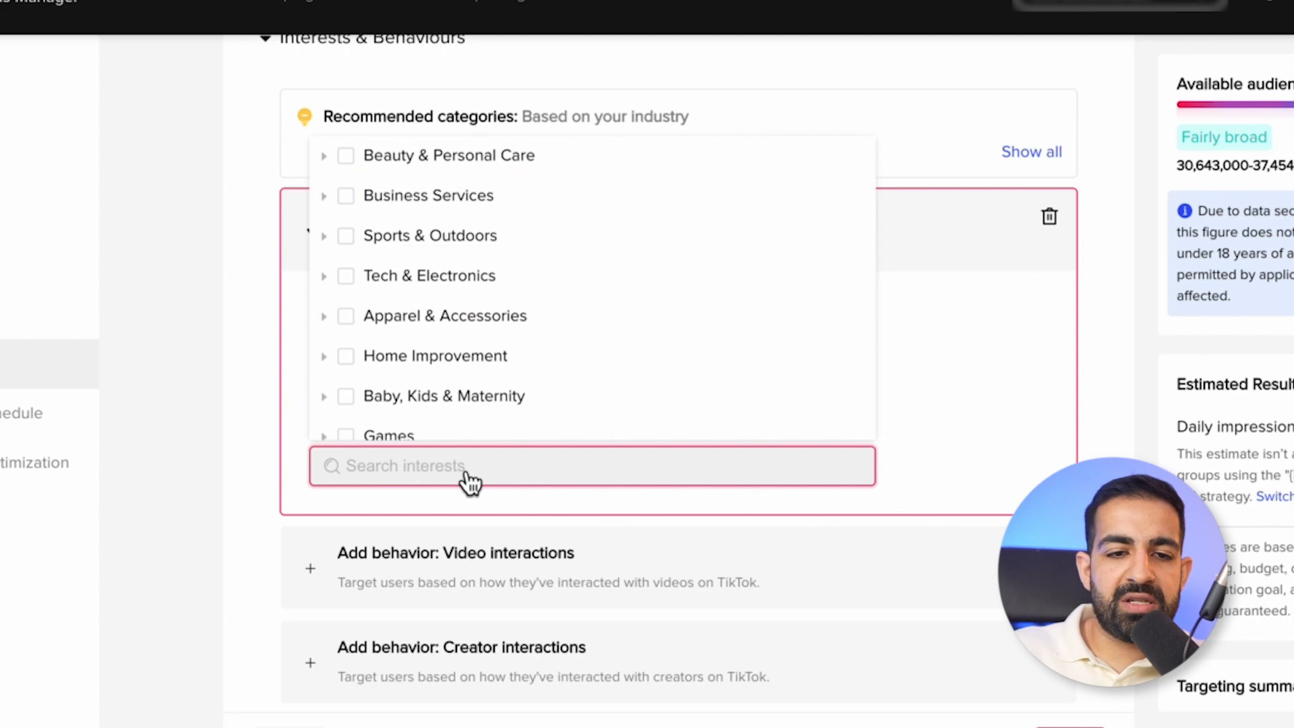
left_click(952, 386)
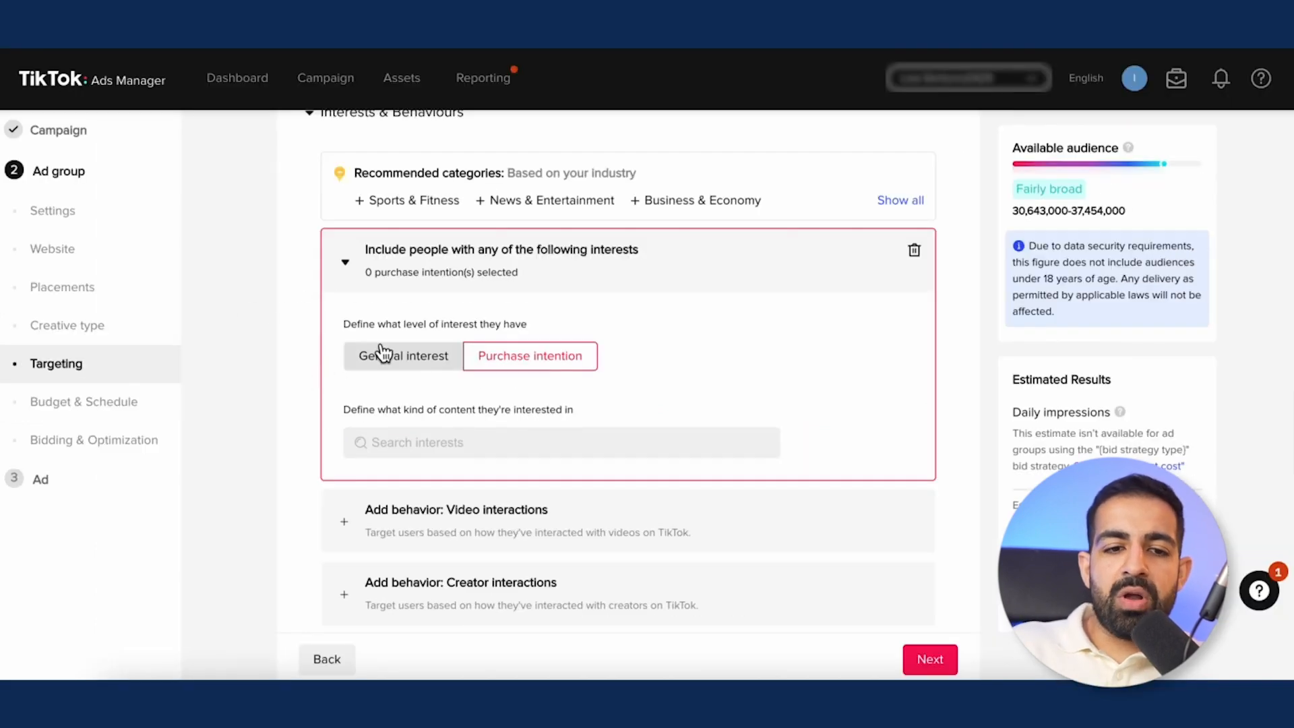
- Switch the interest level to General interest and examine its categories, including the Hotels & Accommodation subcategories under Travel
left_click(382, 353)
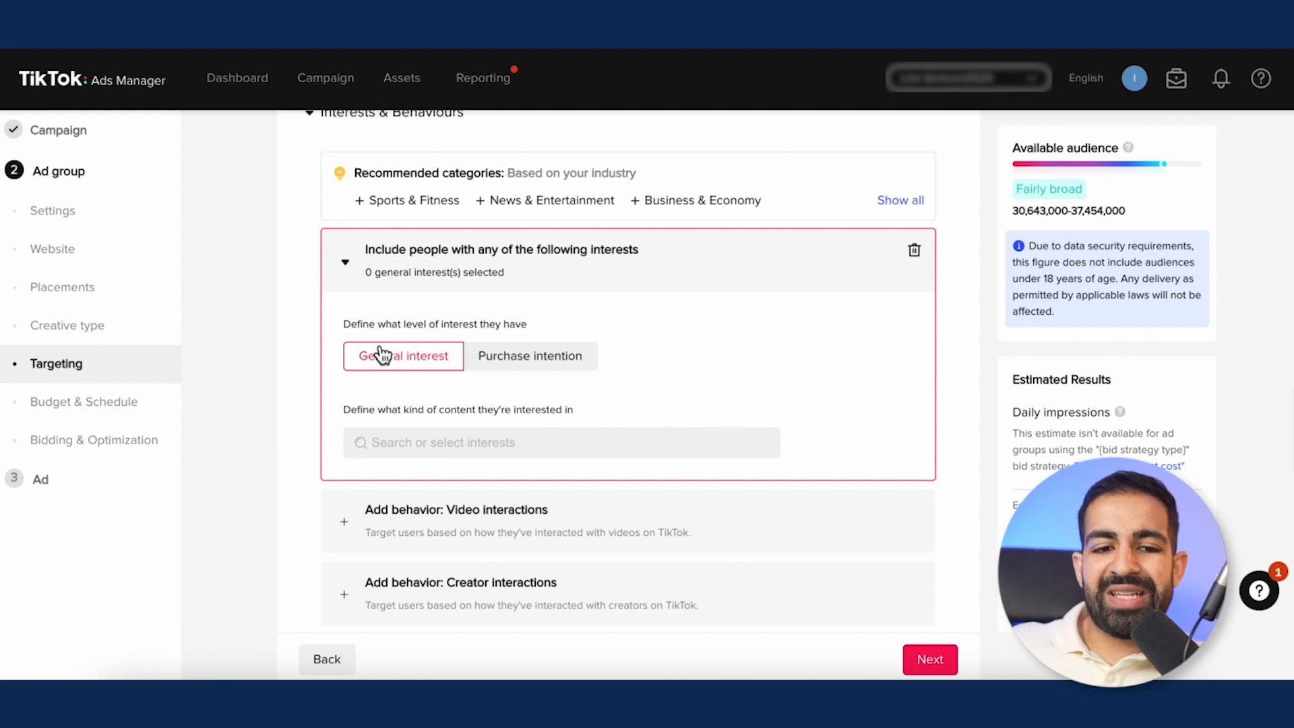
left_click(471, 439)
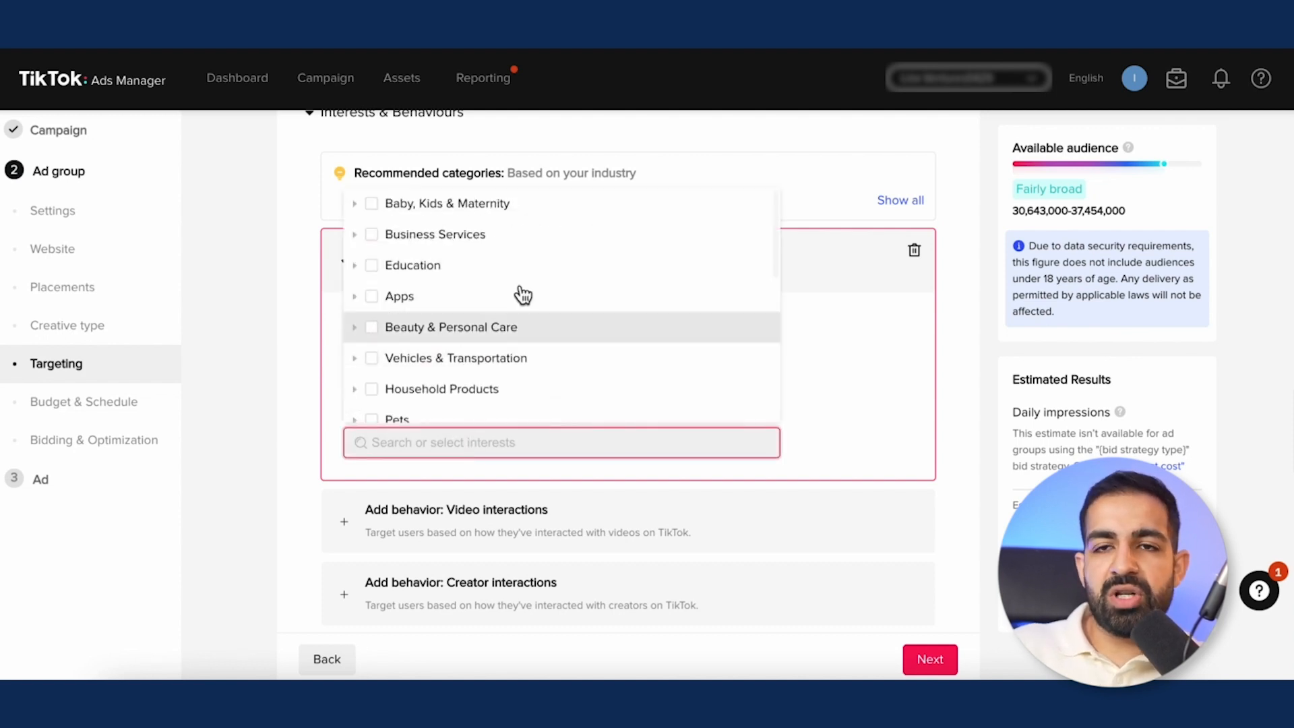
scroll(548, 232, "down", 1)
scroll(549, 231, "up", 1)
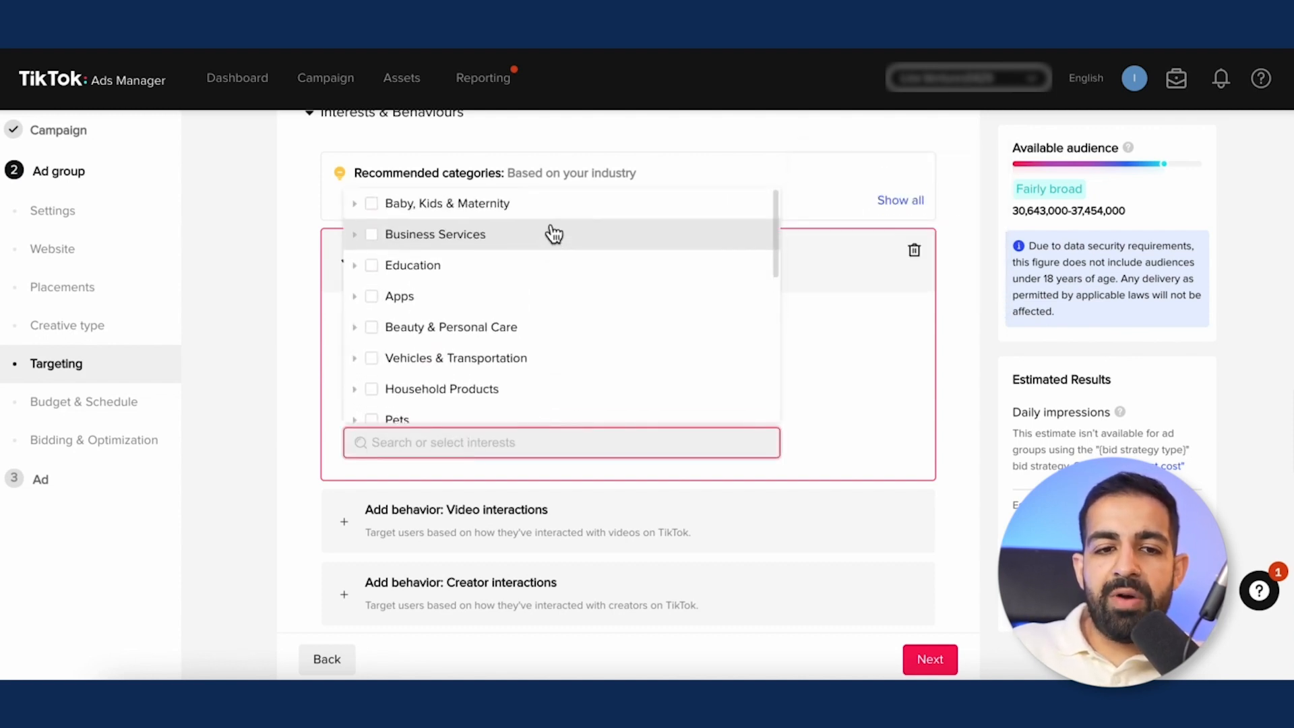
mouse_move(475, 297)
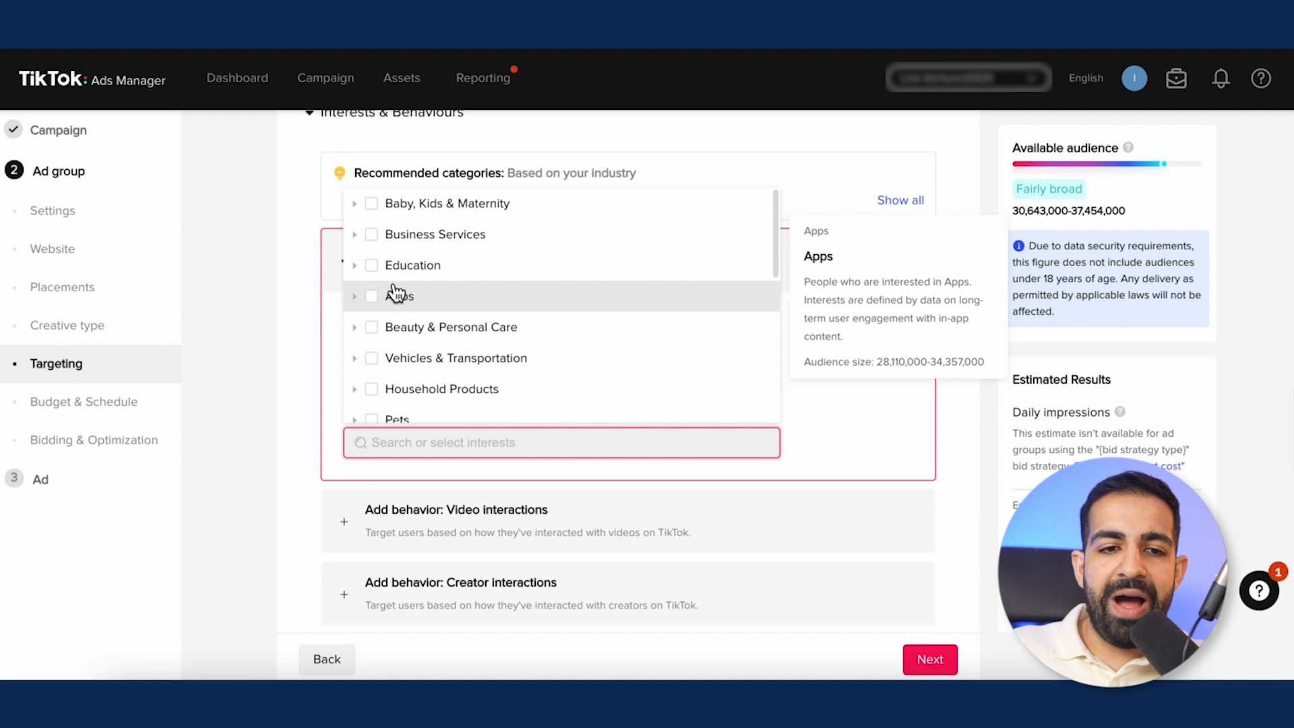
scroll(392, 283, "down", 3)
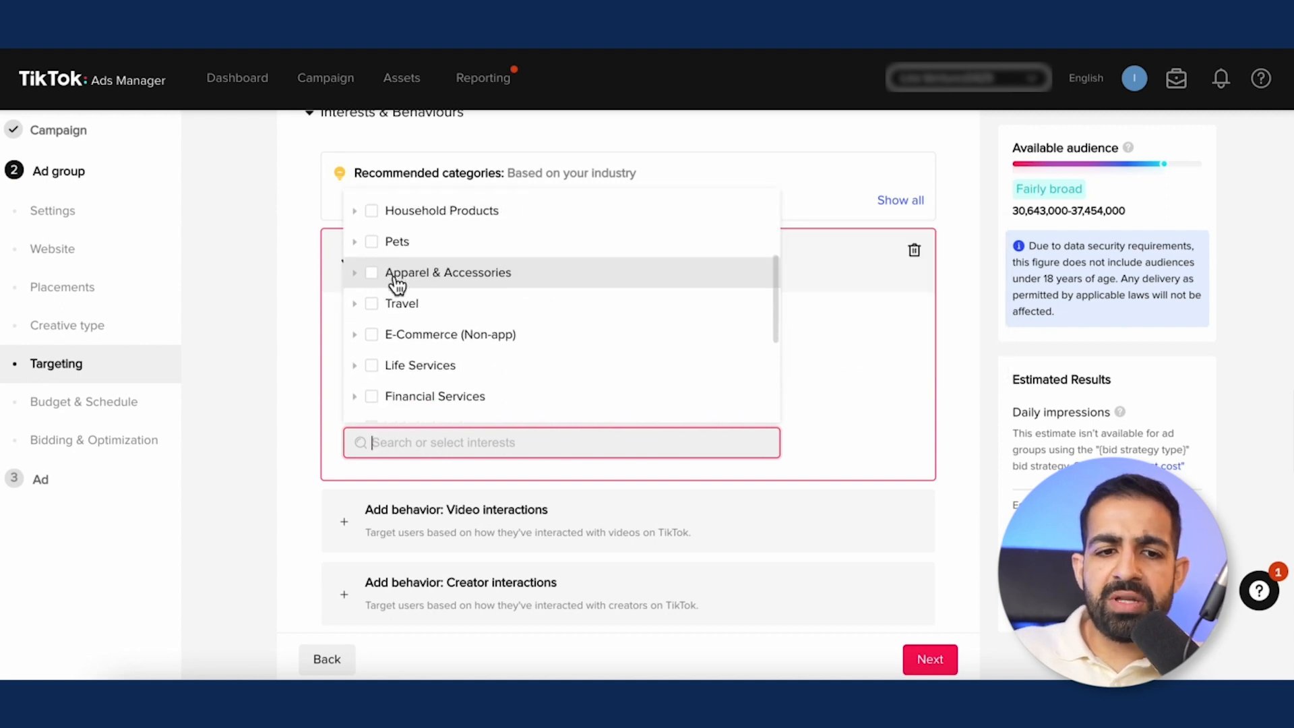
left_click(355, 303)
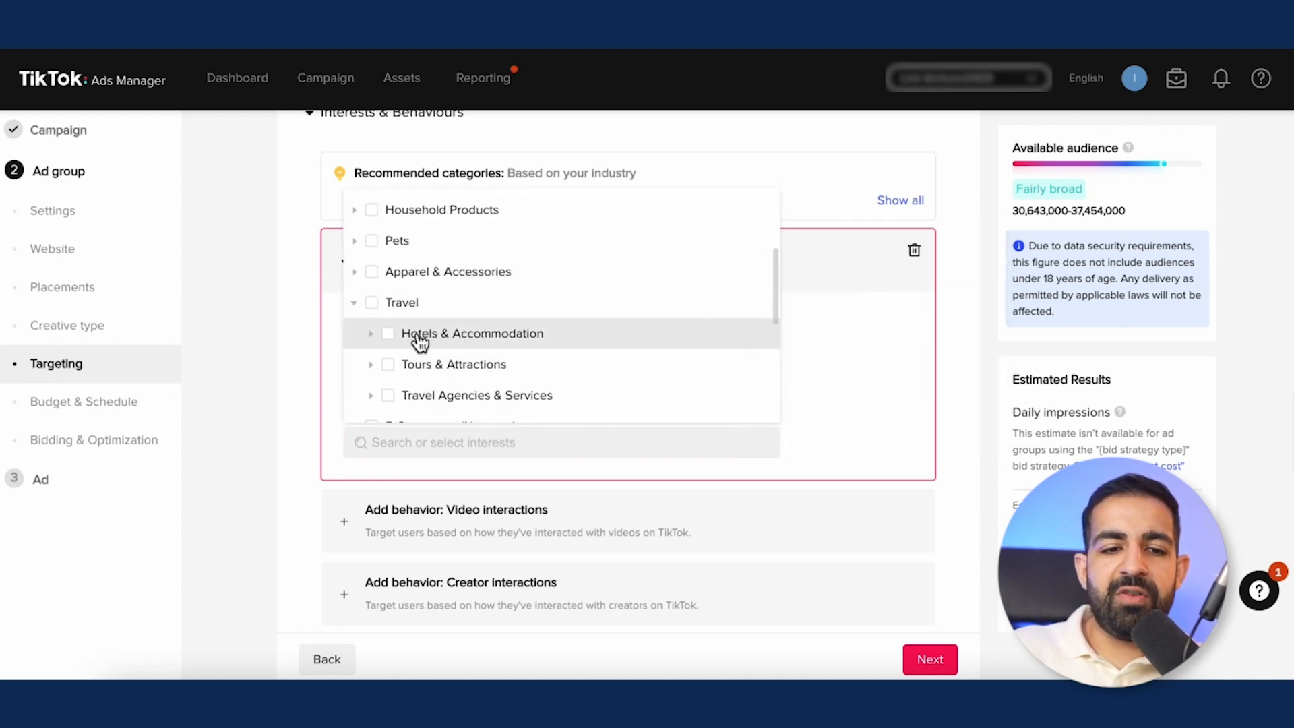
left_click(370, 336)
scroll(502, 364, "down", 2)
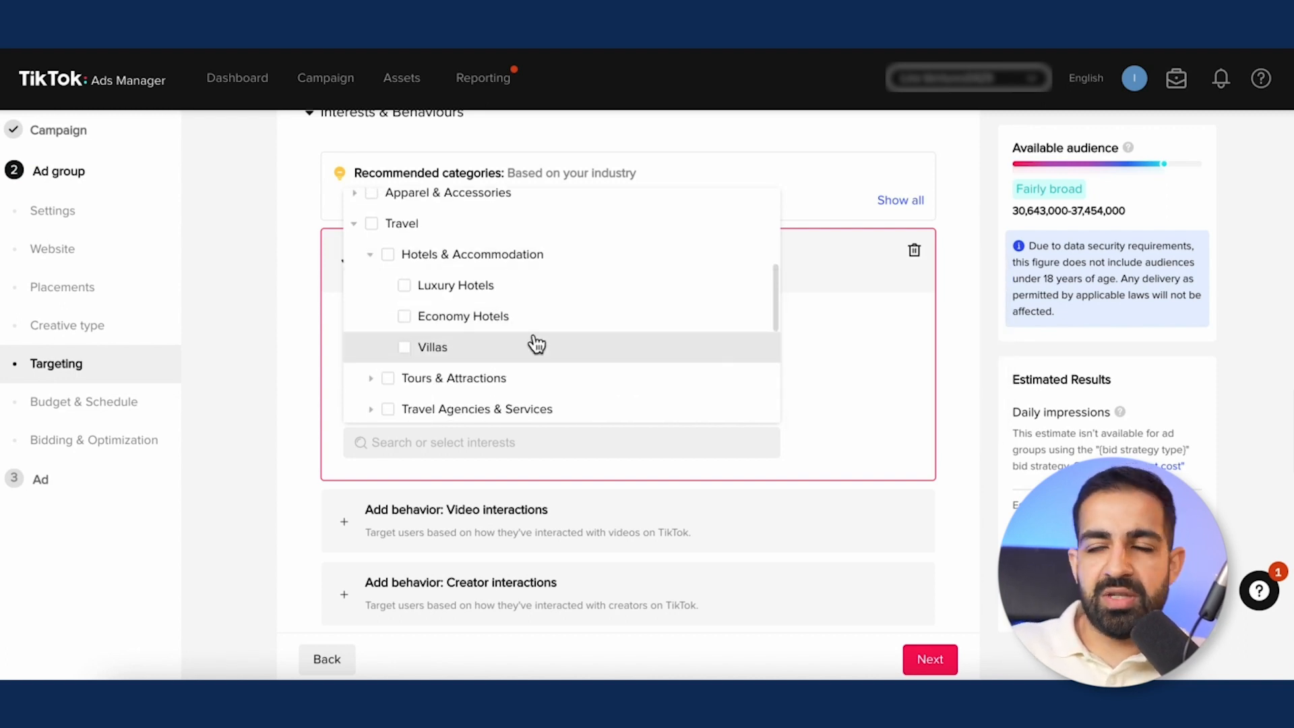
mouse_move(535, 345)
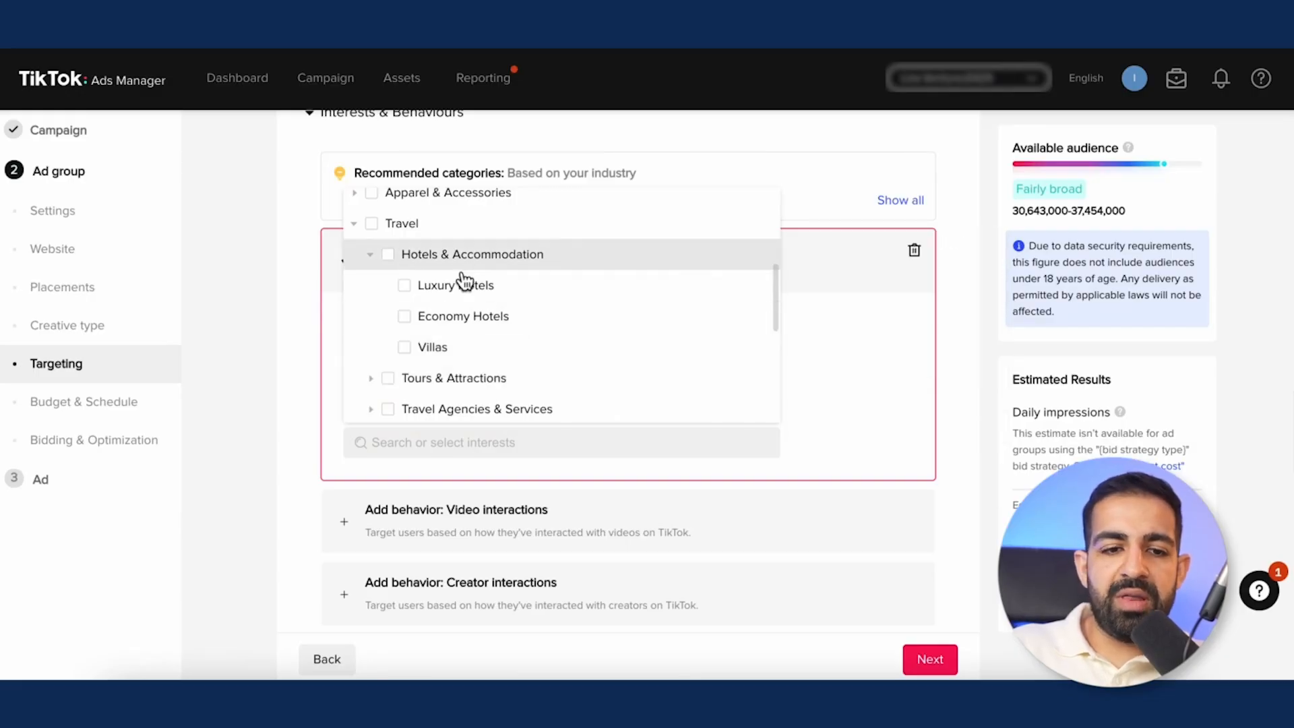
mouse_move(470, 324)
- Search the general interests for "hostel" and add Hostel to the targeting
left_click(471, 442)
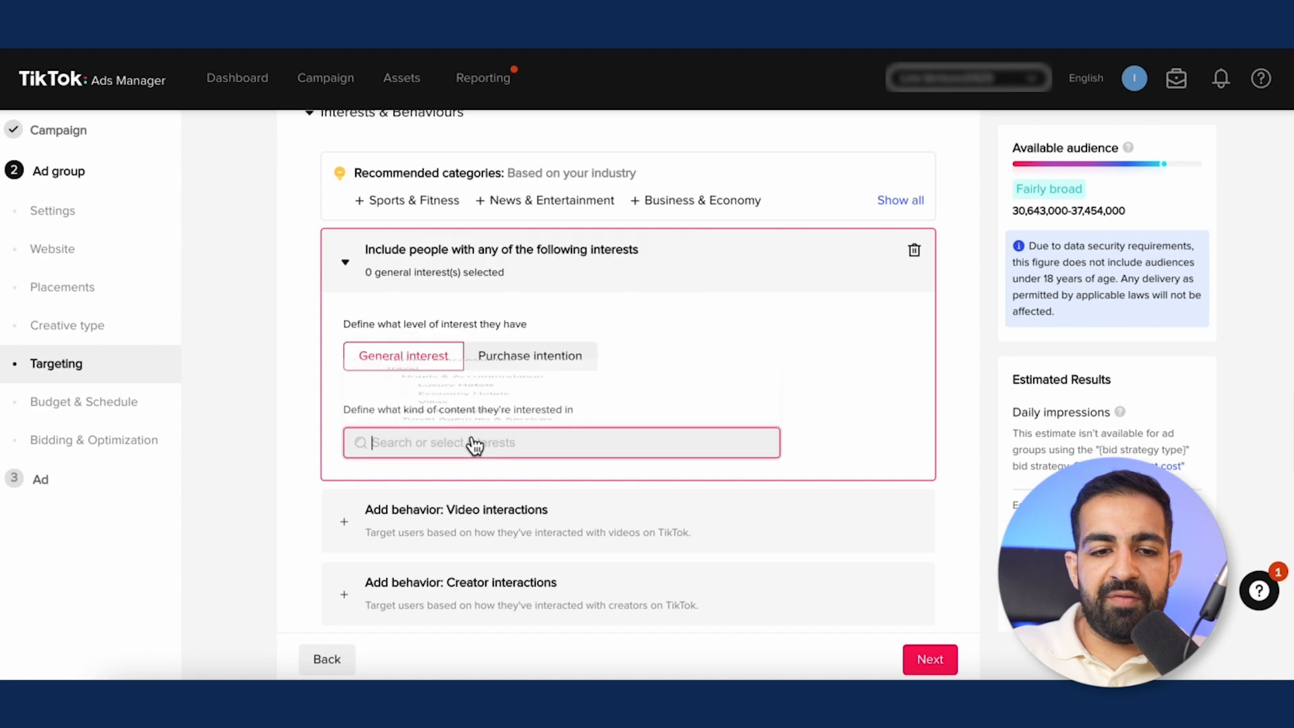
type("hostel")
scroll(495, 445, "down", 1)
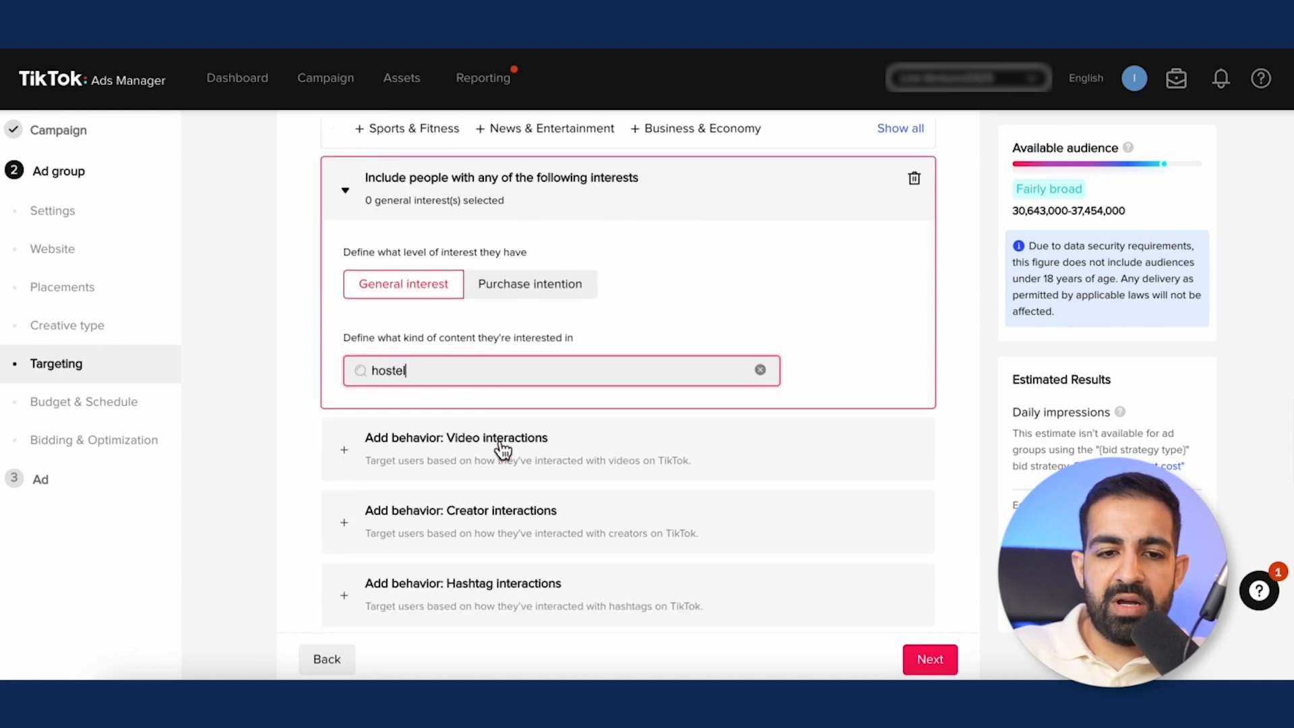
left_click(688, 315)
left_click(526, 377)
type("hostel")
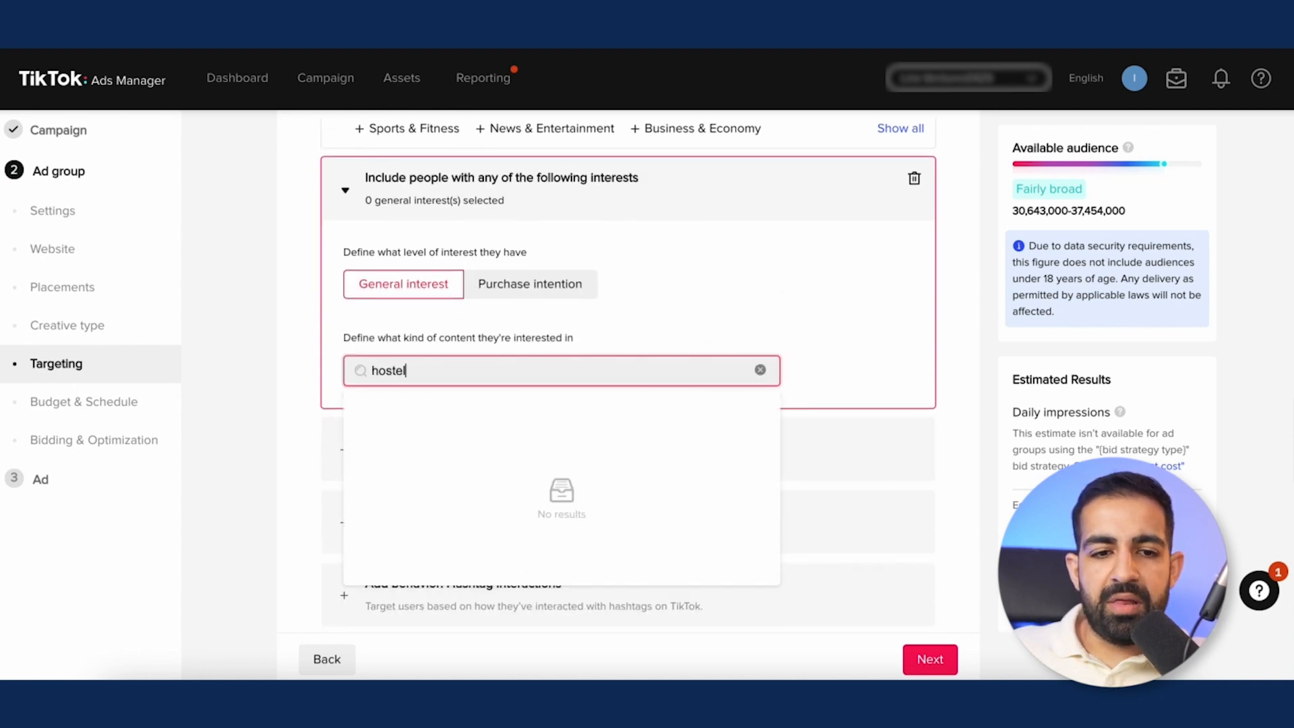
left_click(472, 442)
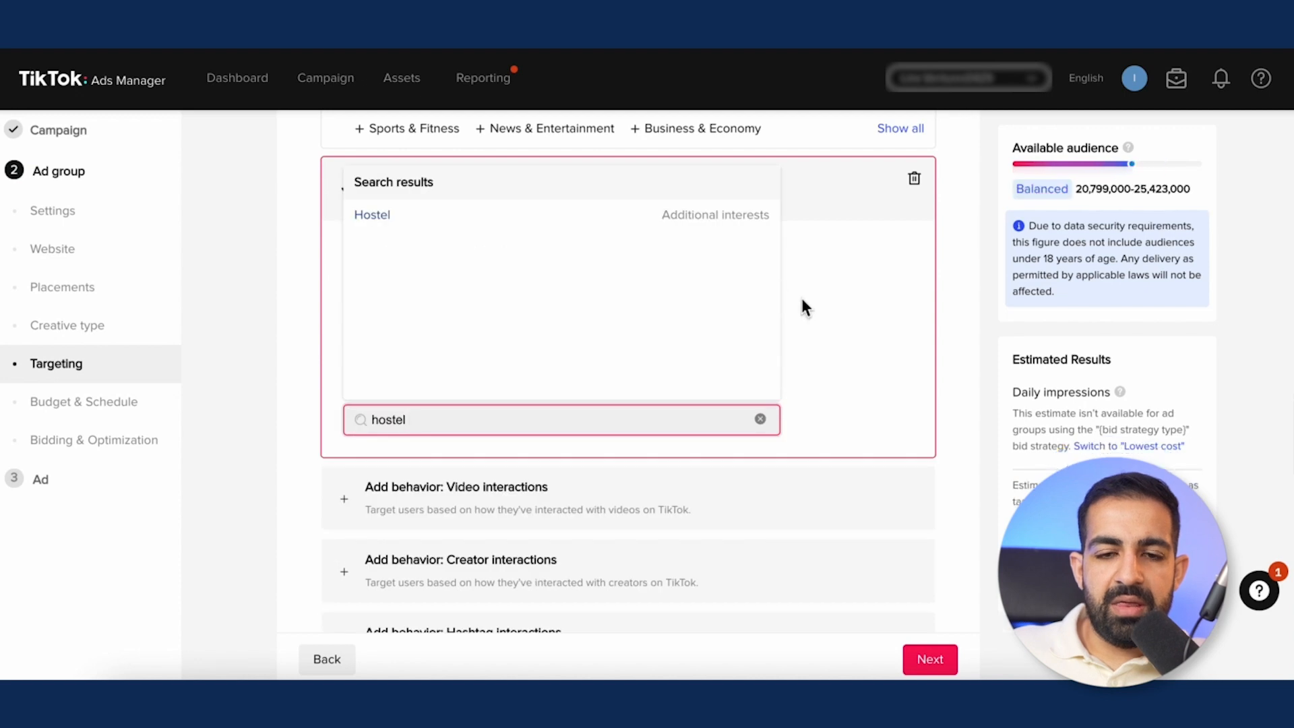
left_click(856, 311)
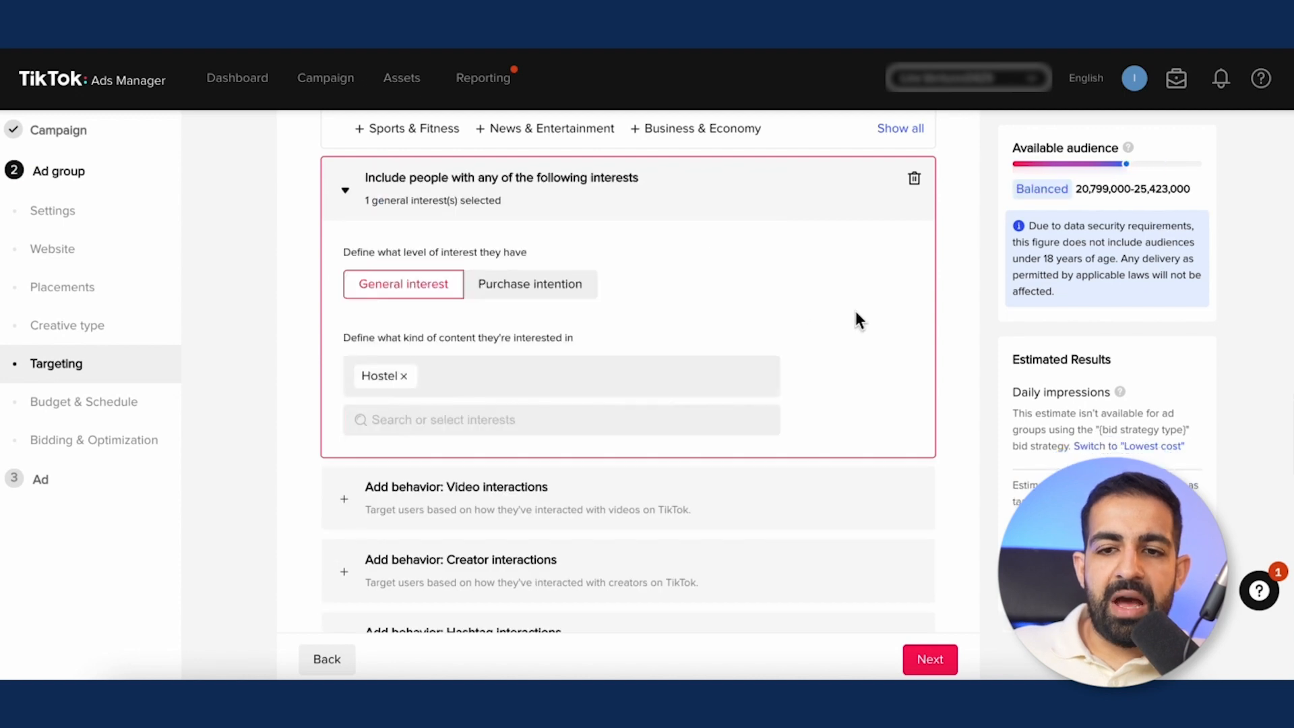
- Add the video interactions and creator interactions behaviors to the targeting and examine their options
scroll(855, 317, "down", 2)
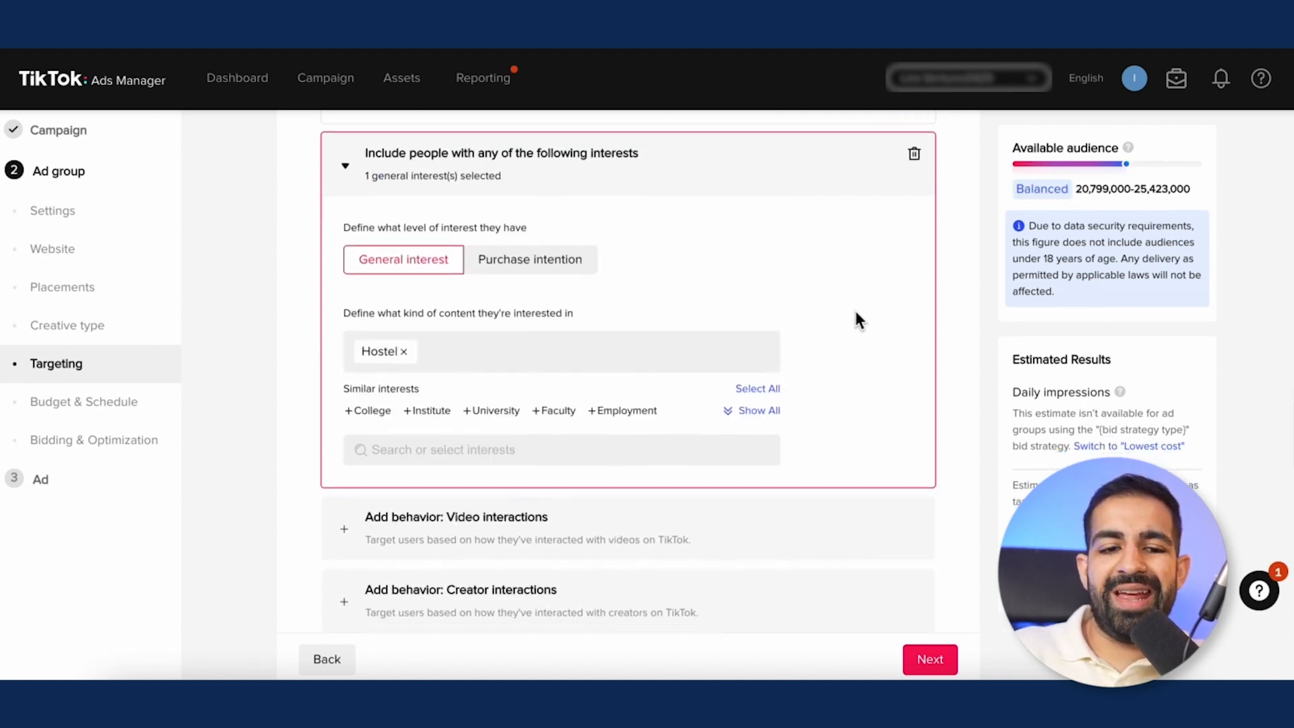
left_click(770, 428)
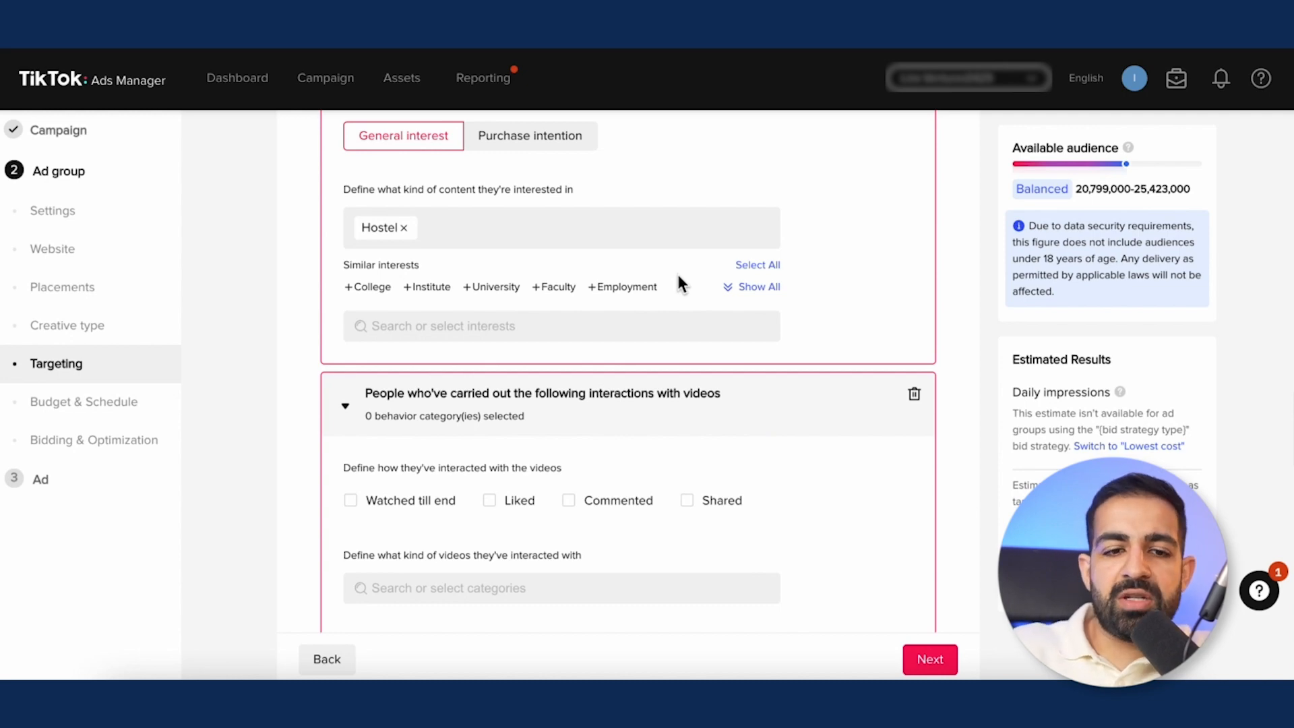
scroll(678, 277, "down", 2)
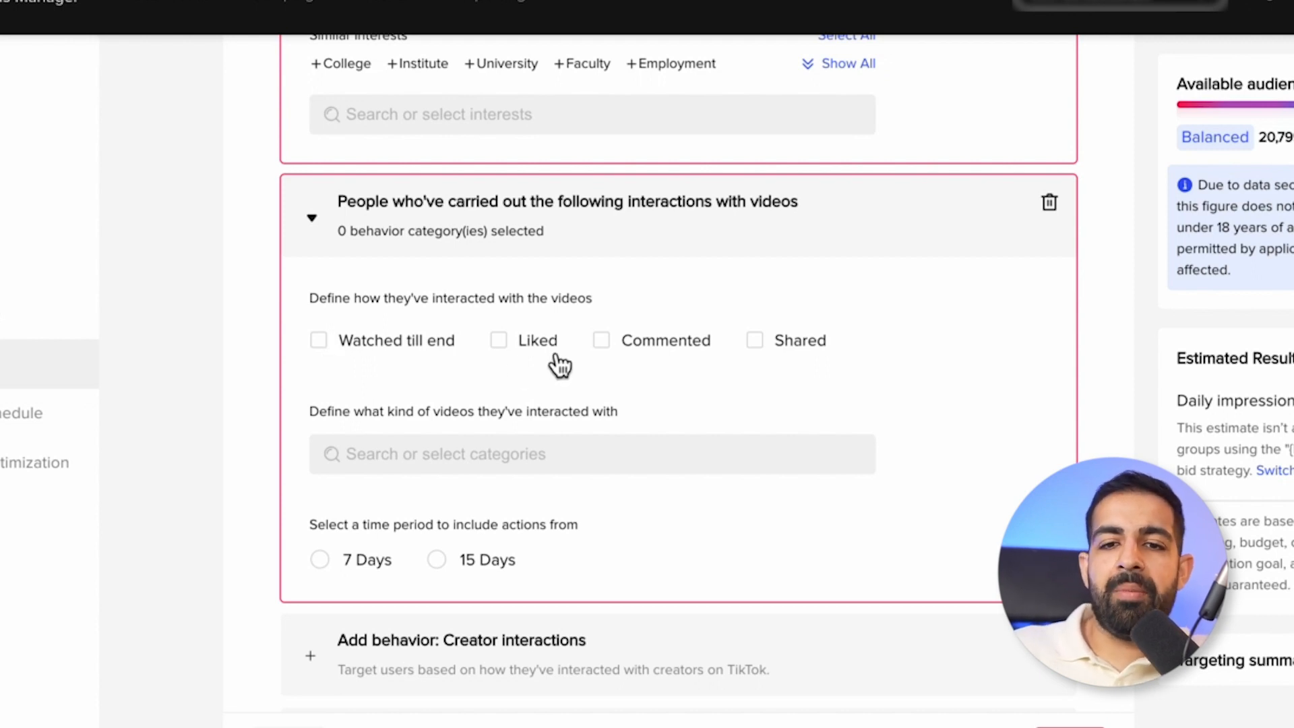
scroll(485, 532, "down", 3)
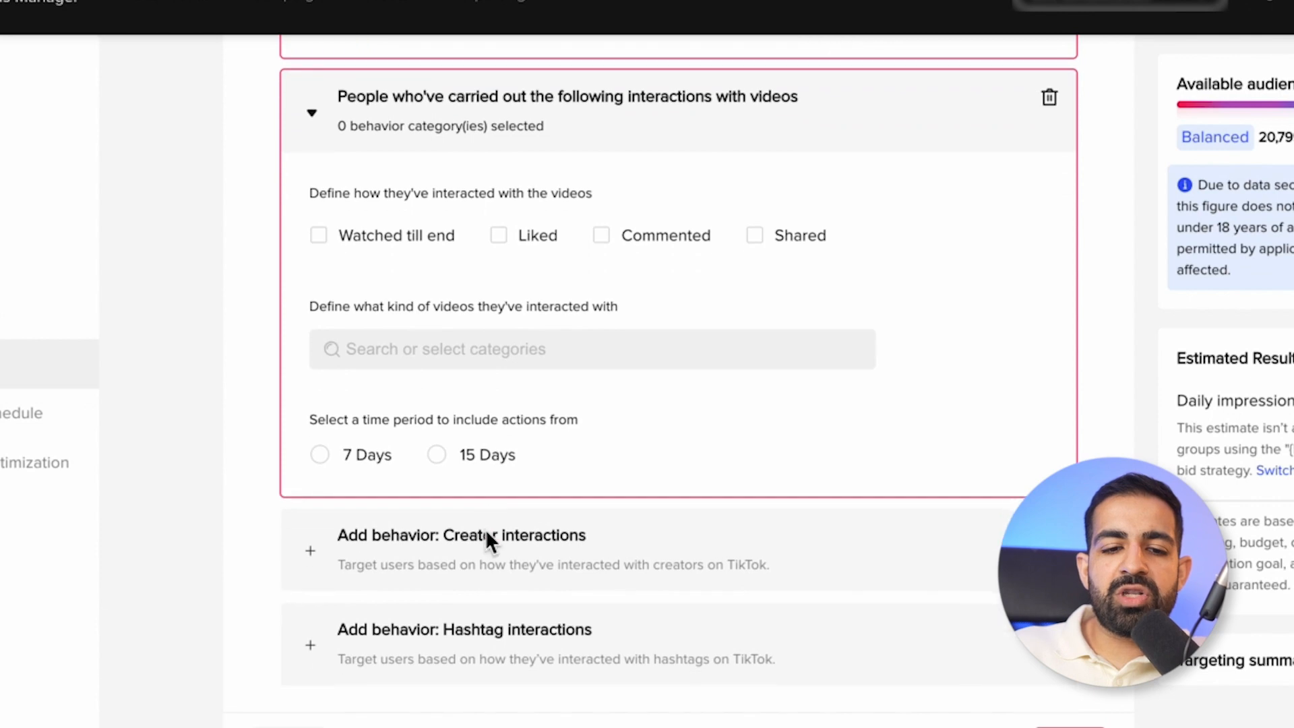
left_click(488, 539)
scroll(477, 529, "down", 4)
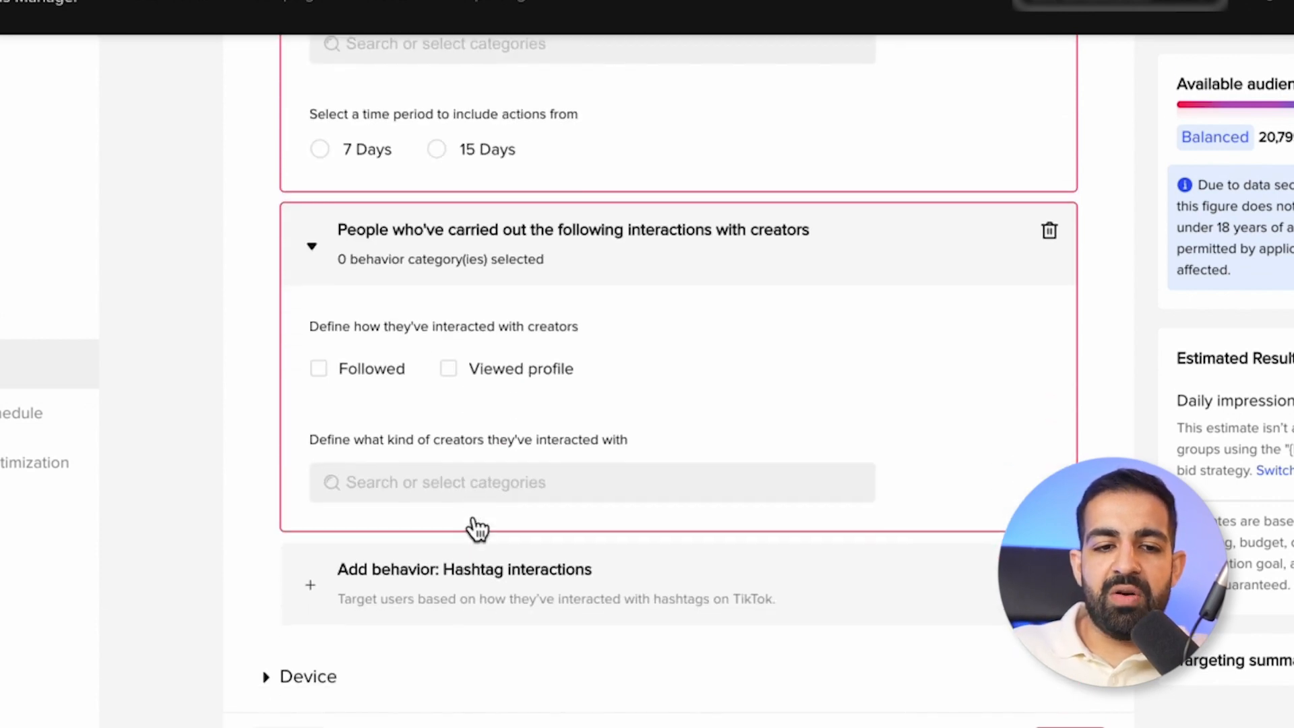